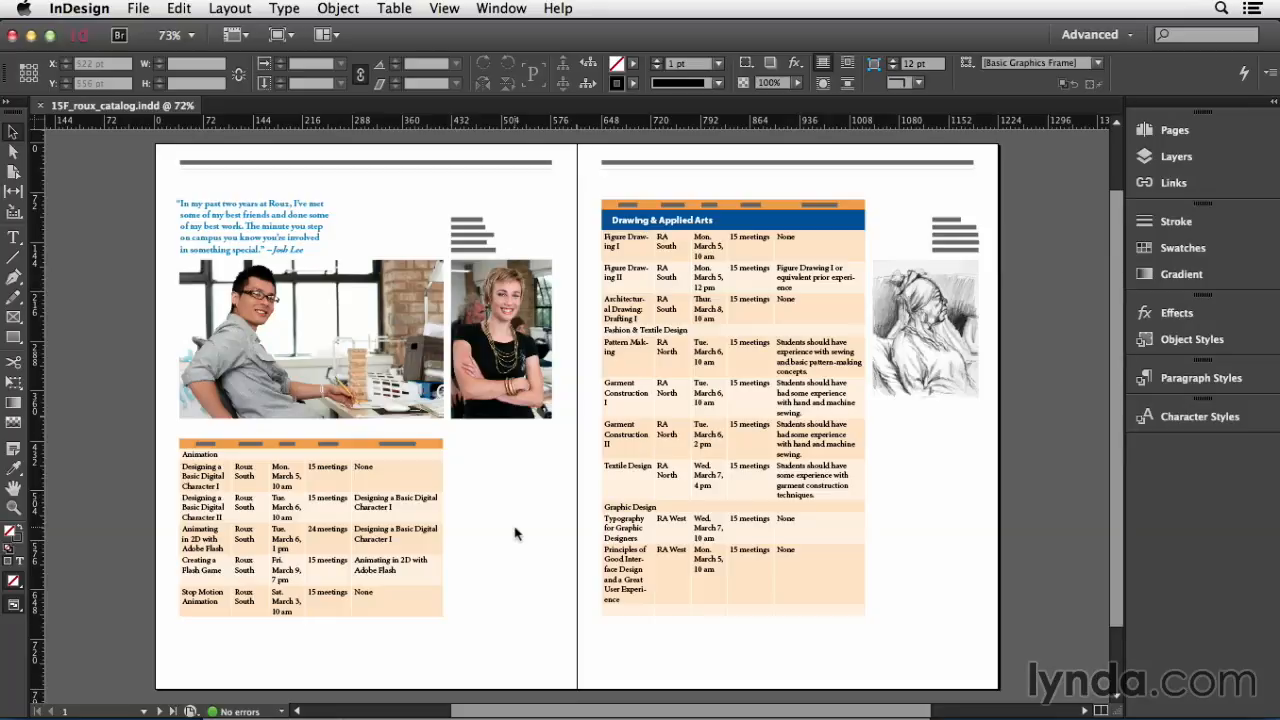
- Apply the body paragraph style to the table rows from Designing a Basic Digital Character II through Creating a Flash Game
{"action": "left_click", "coordinate": [330, 502]}
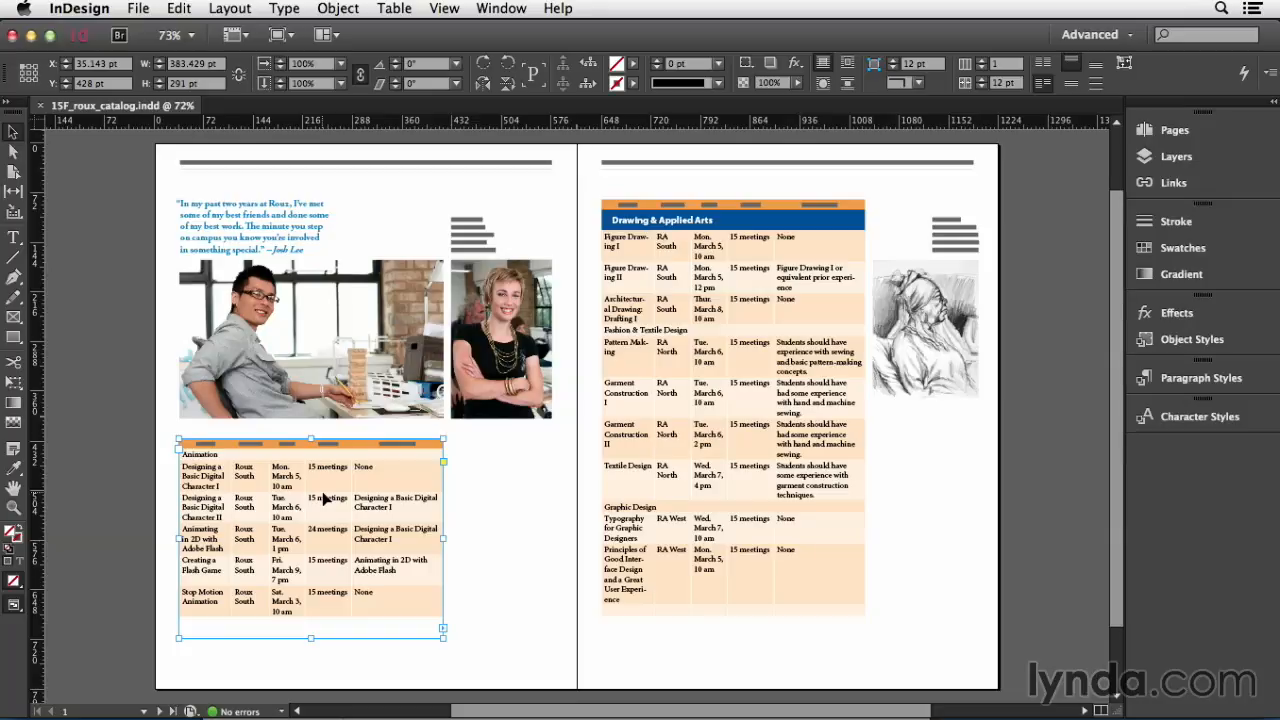
{"action": "key", "text": "super+2"}
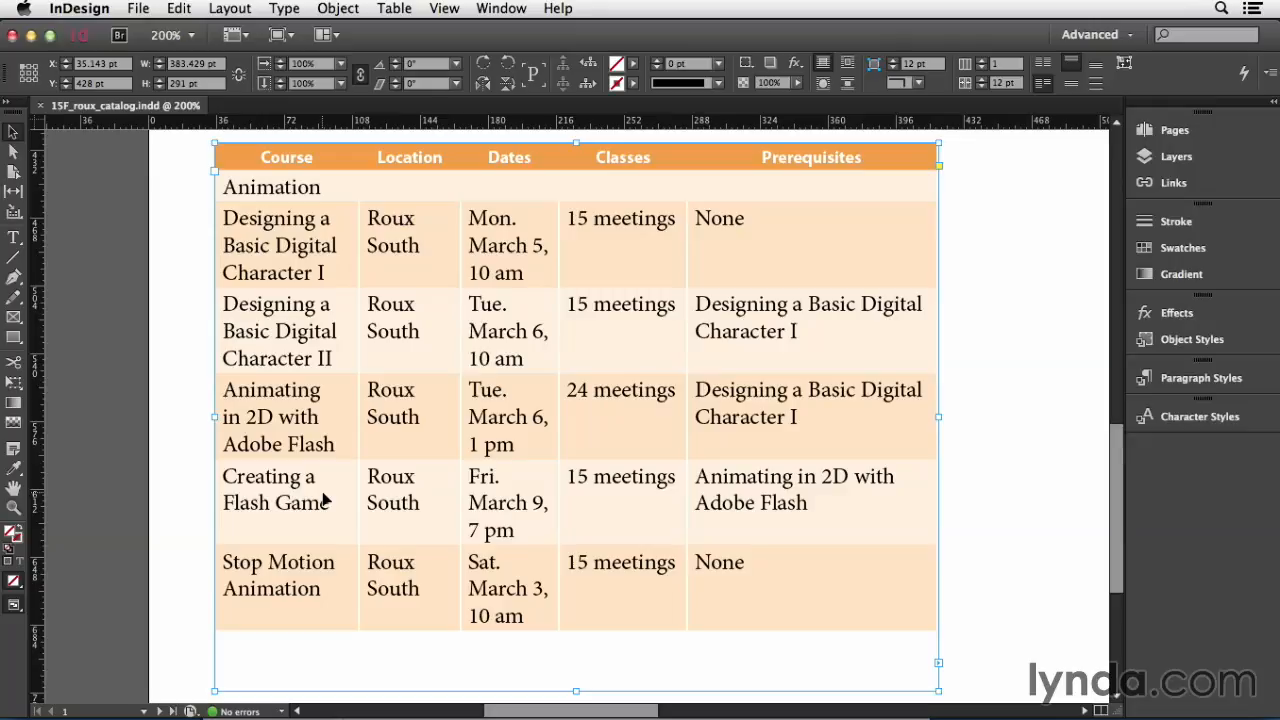
{"action": "double_click", "coordinate": [388, 340]}
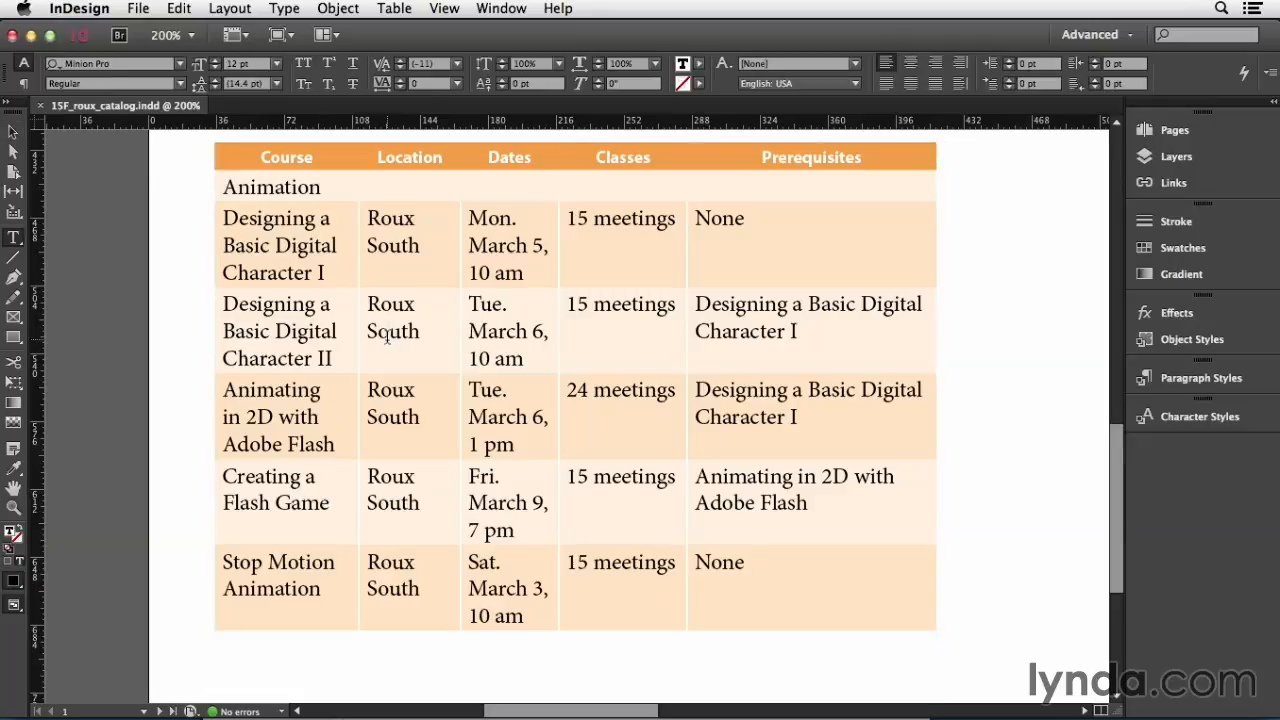
{"action": "left_click_drag", "start_coordinate": [283, 330], "coordinate": [855, 477]}
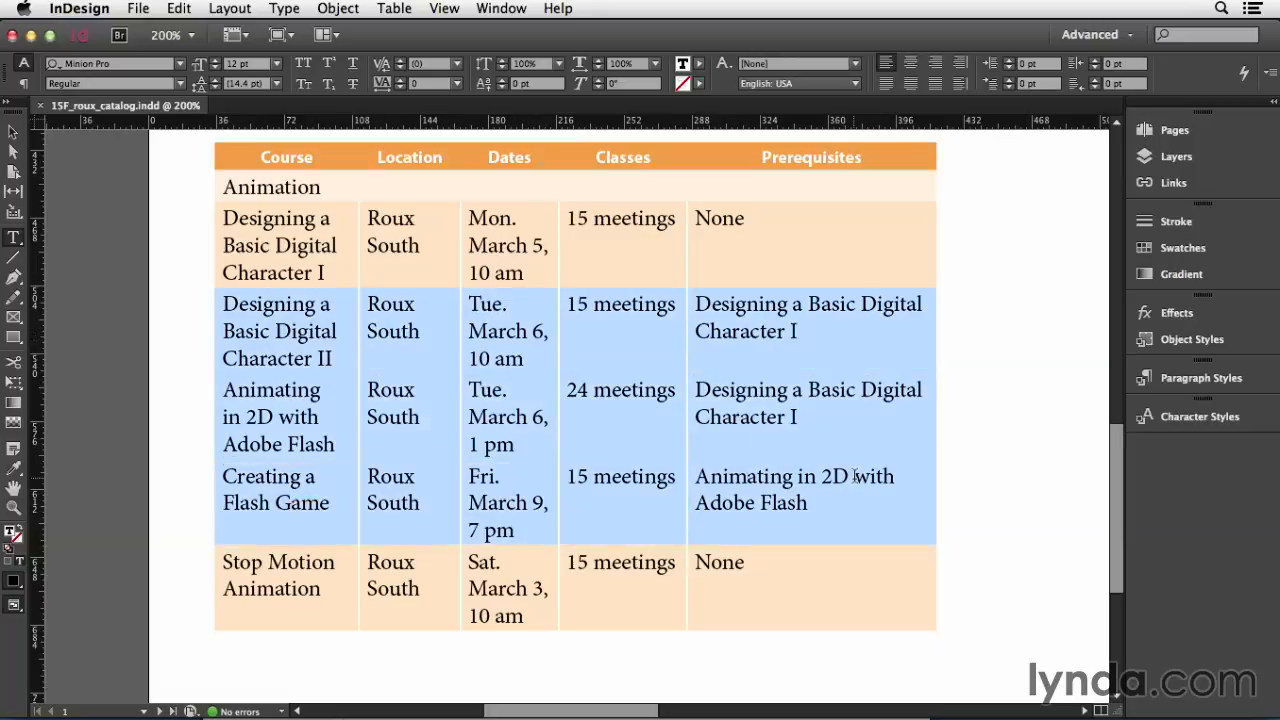
{"action": "left_click", "coordinate": [1195, 380]}
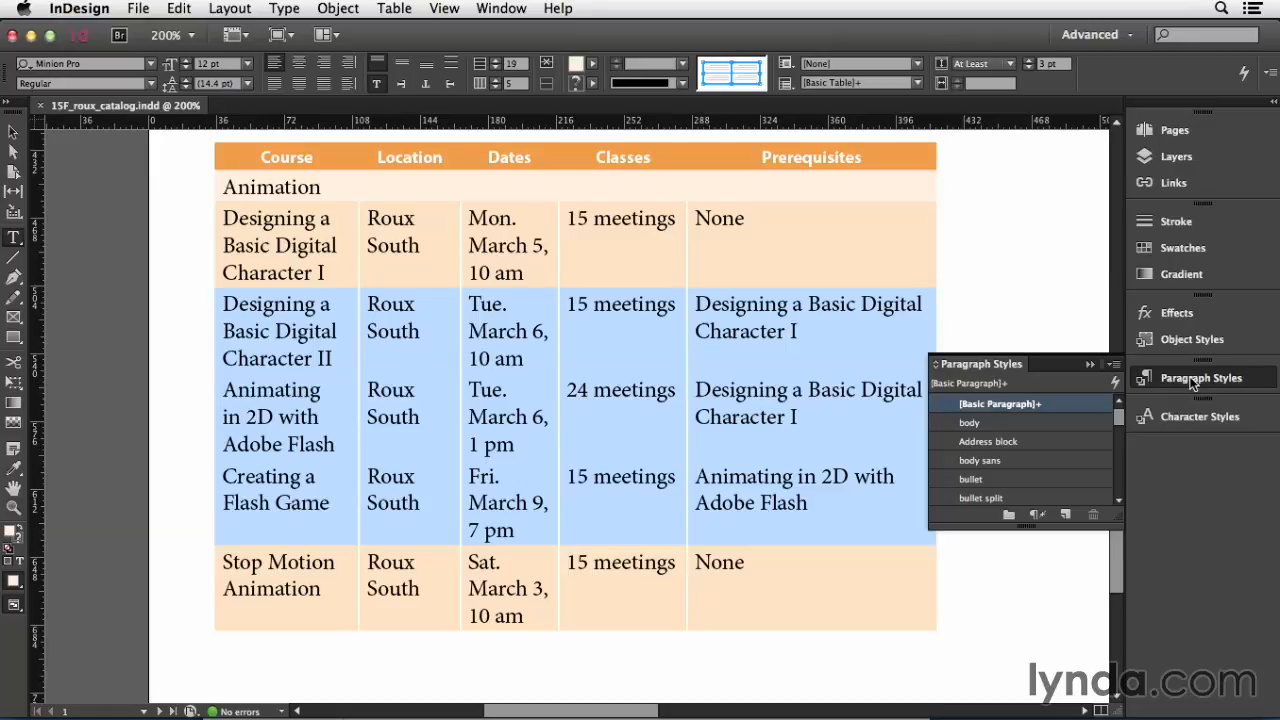
{"action": "left_click", "coordinate": [1053, 425]}
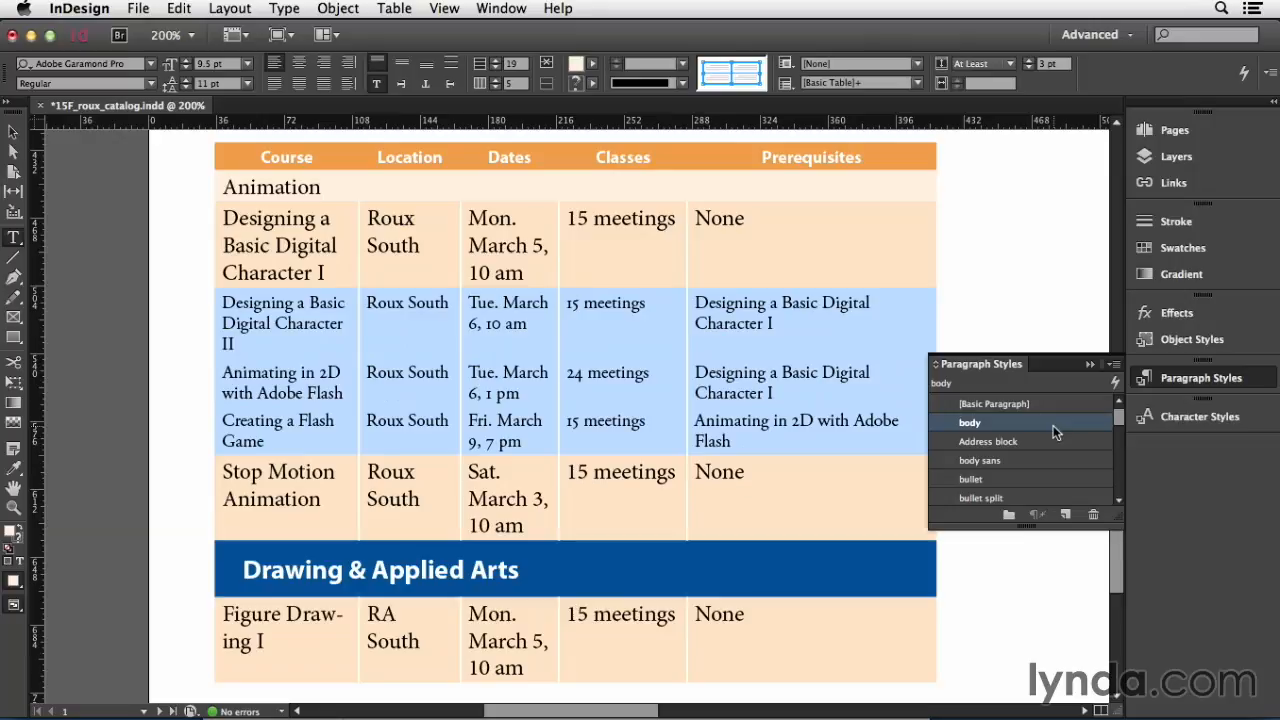
- Create a paragraph style named "section start" from the Drawing & Applied Arts heading and apply it to that heading
{"action": "left_click", "coordinate": [480, 572]}
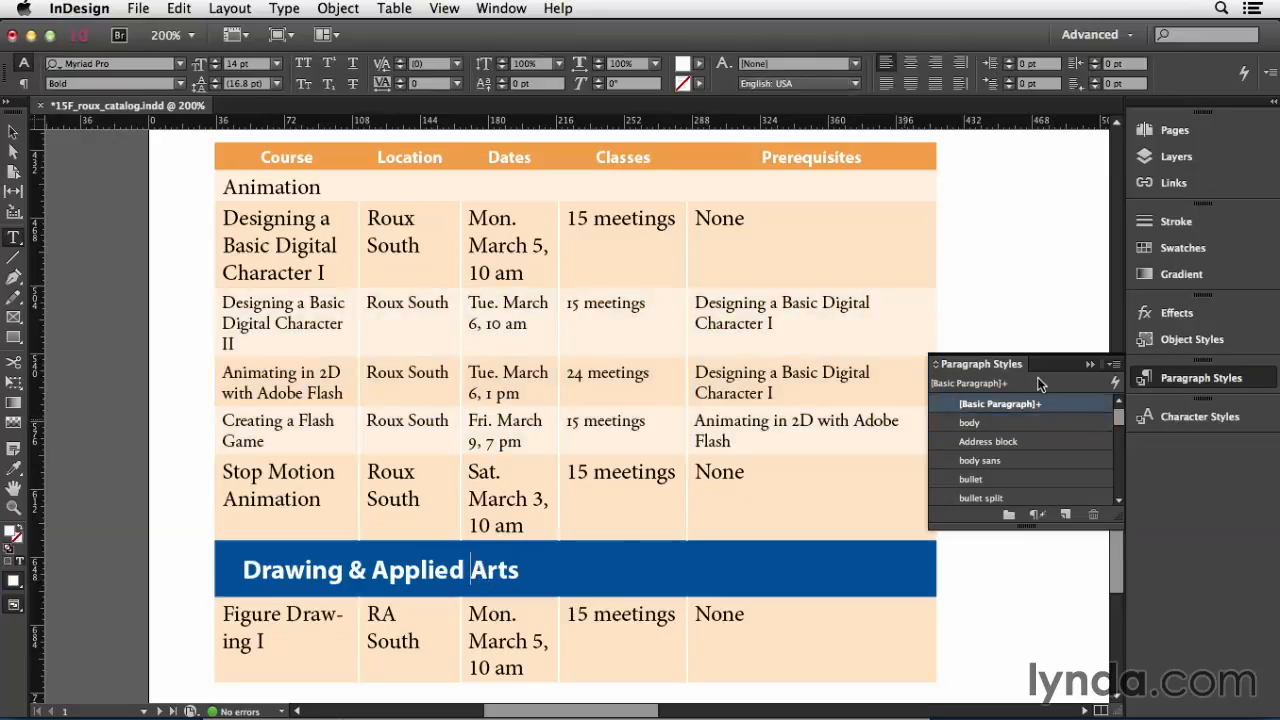
{"action": "left_click", "coordinate": [1116, 365]}
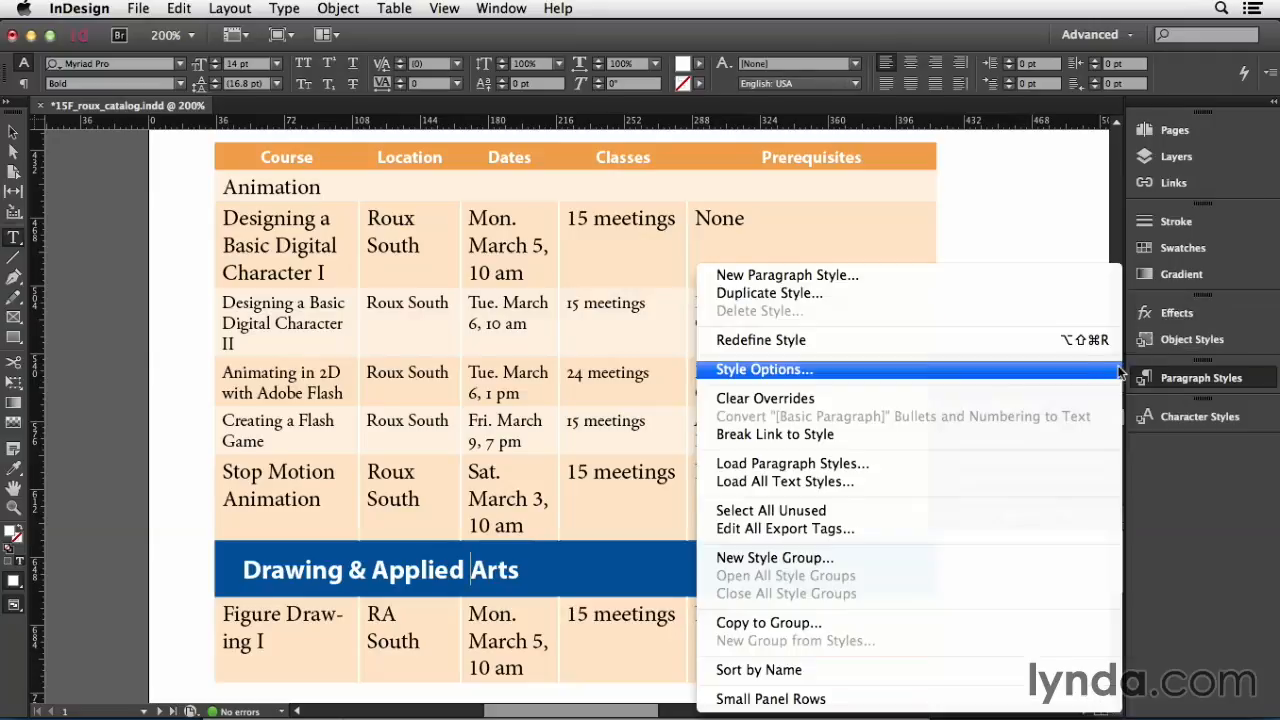
{"action": "left_click", "coordinate": [896, 285]}
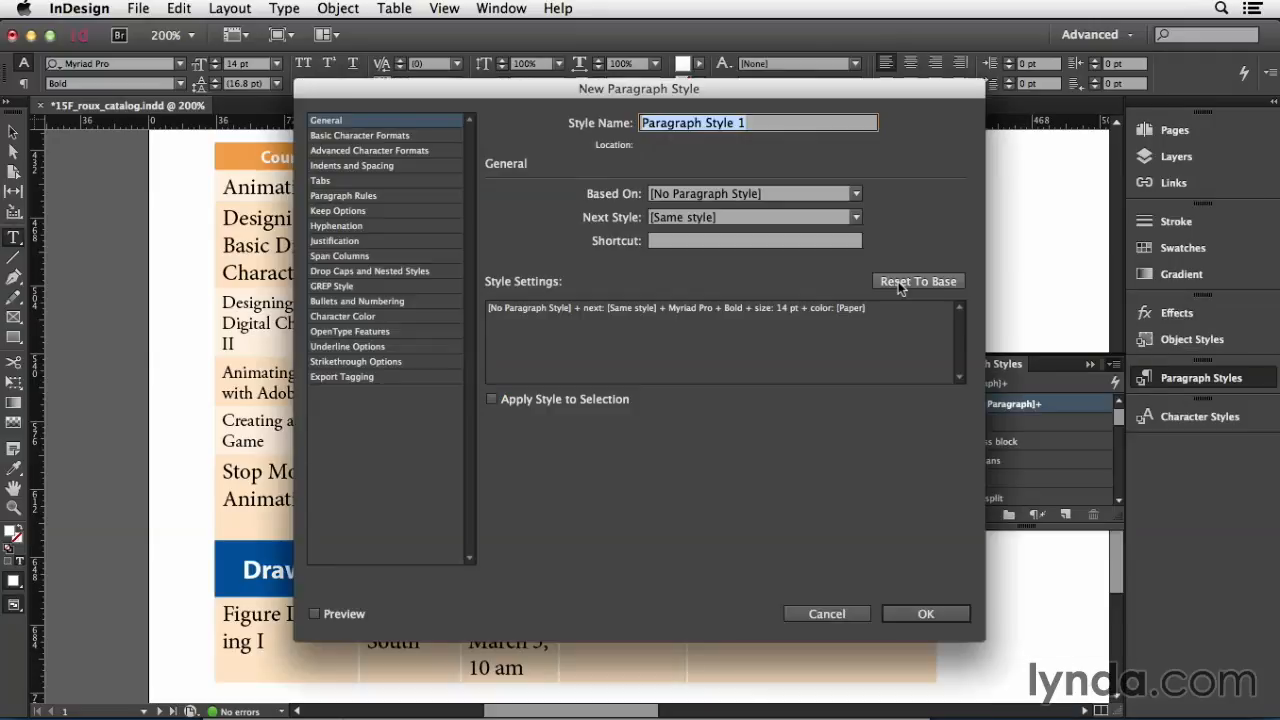
{"action": "type", "text": "section start"}
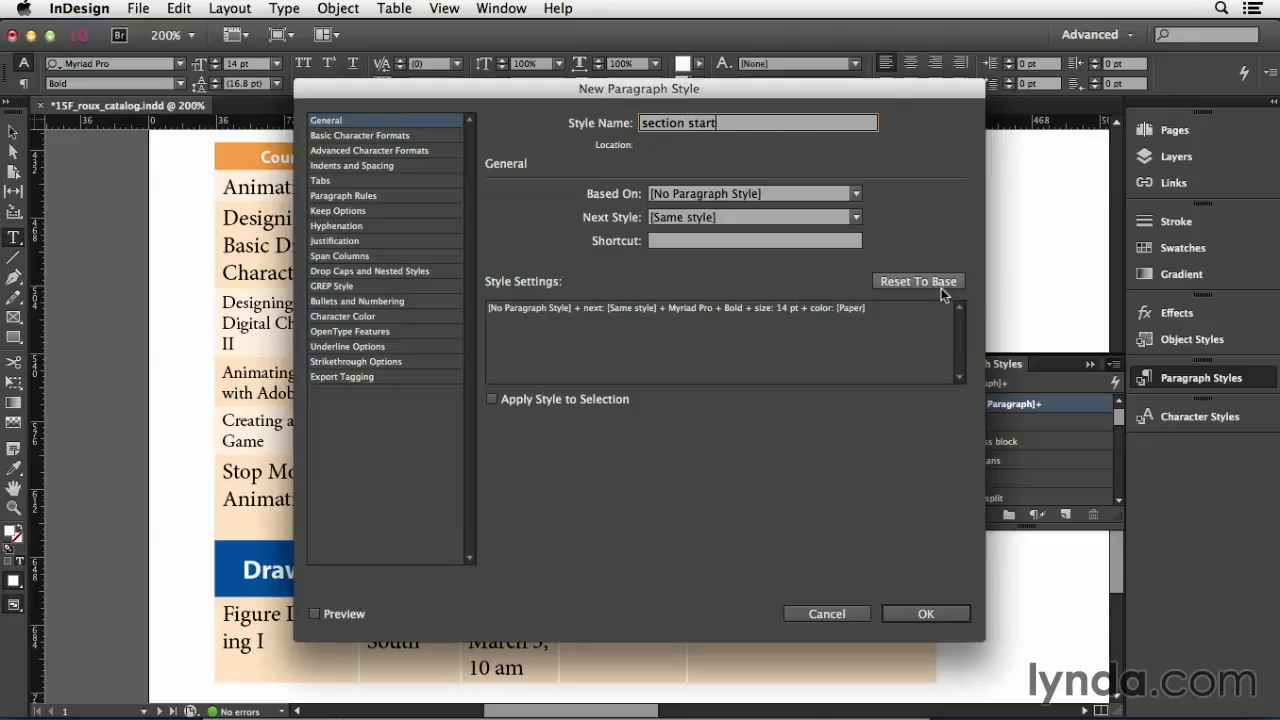
{"action": "left_click", "coordinate": [492, 399]}
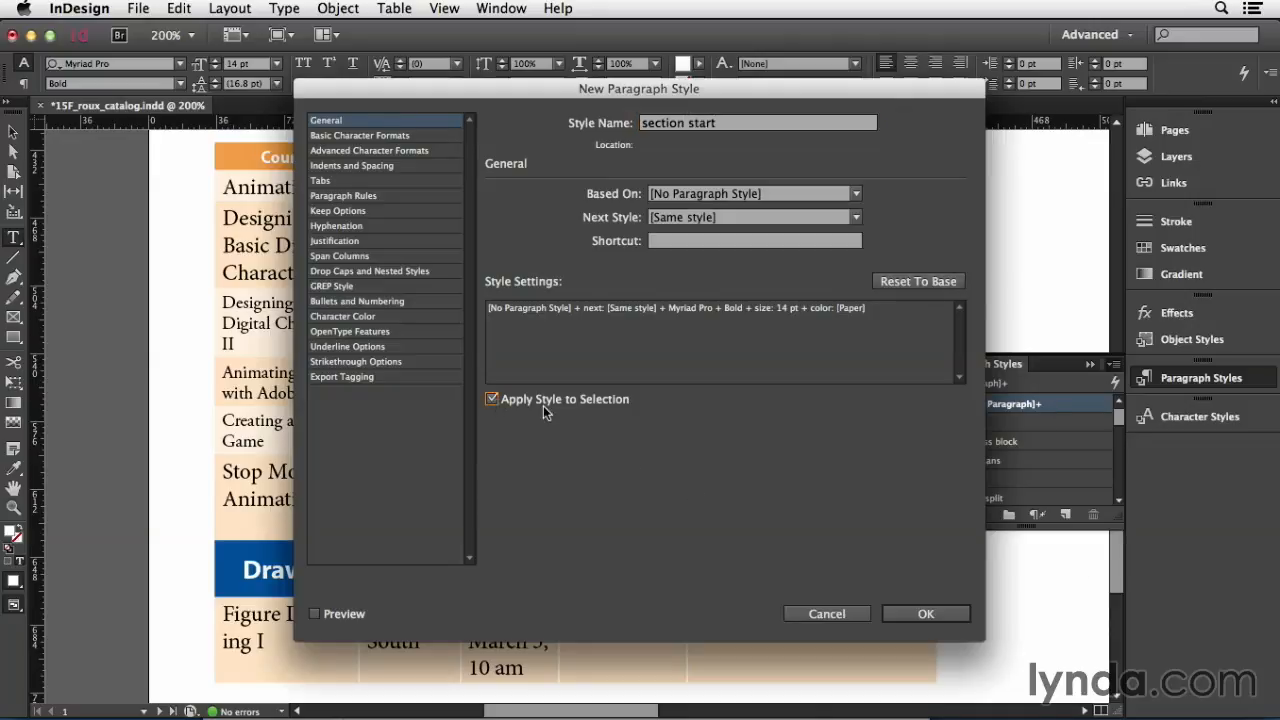
{"action": "left_click", "coordinate": [910, 611]}
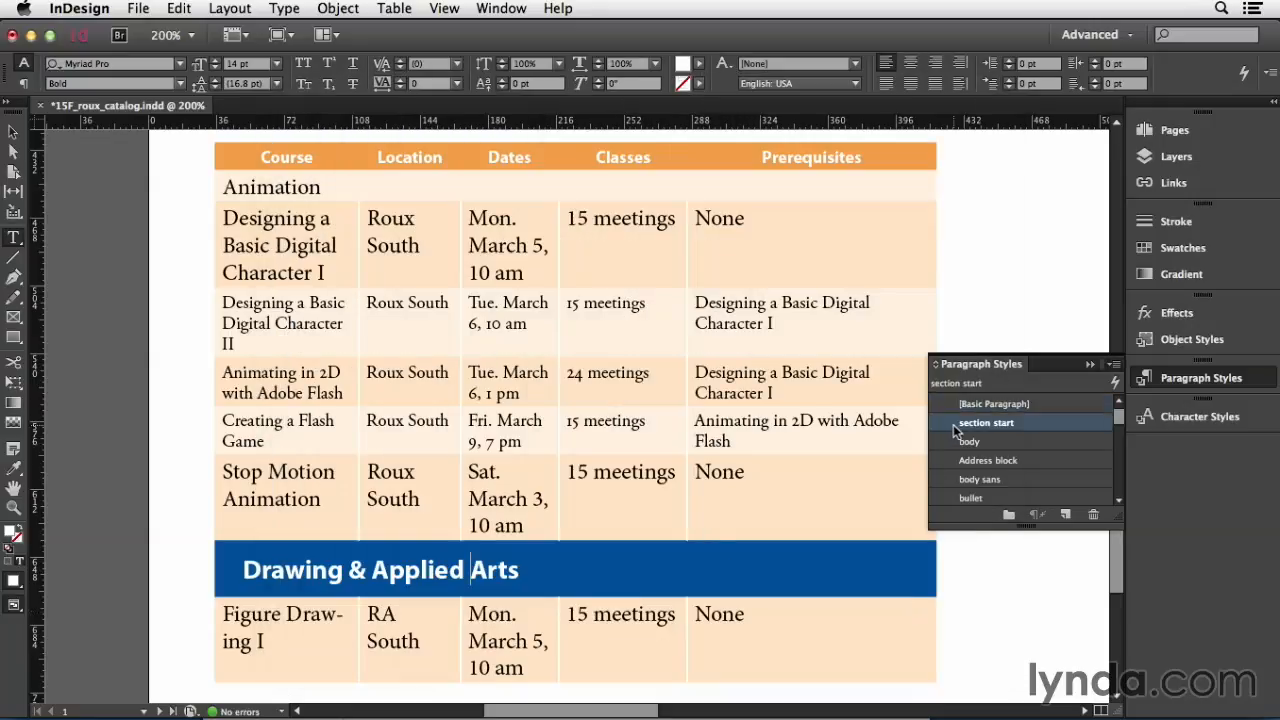
- Create a paragraph style named "table header" from the Location column heading, applying it to that heading
{"action": "left_click", "coordinate": [403, 157]}
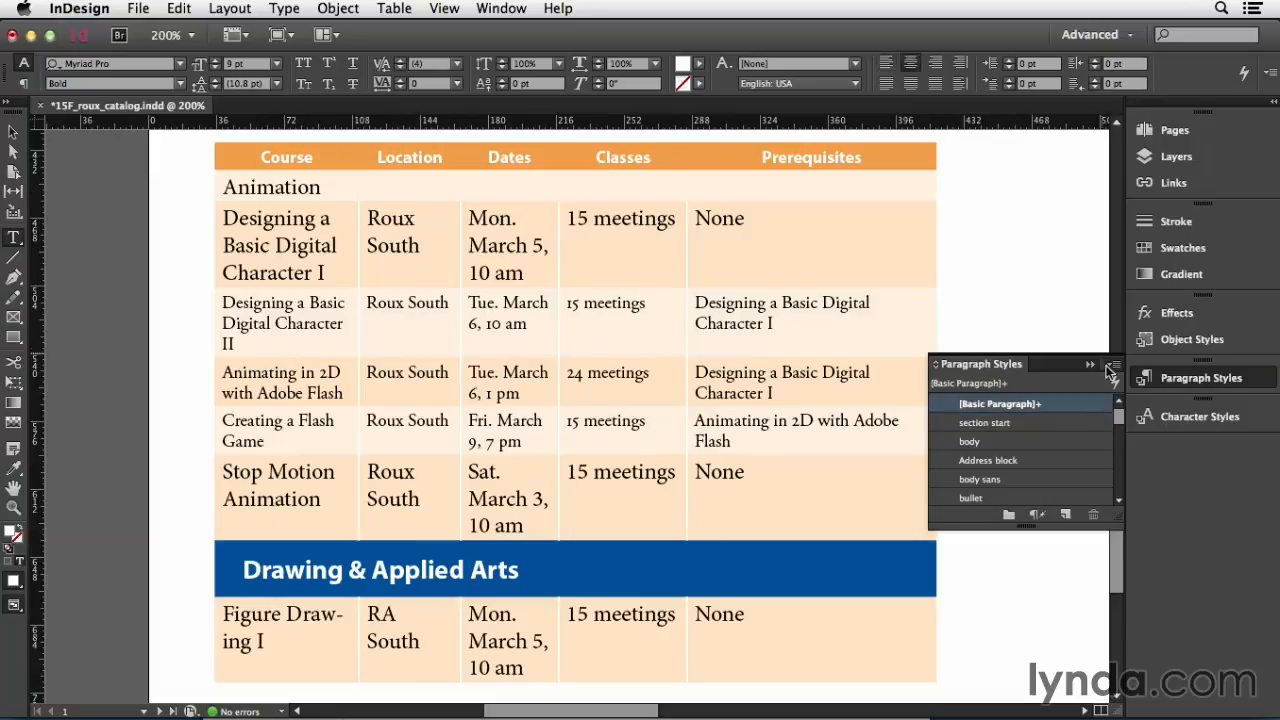
{"action": "left_click", "coordinate": [1107, 364]}
{"action": "left_click", "coordinate": [912, 279]}
{"action": "type", "text": "table header"}
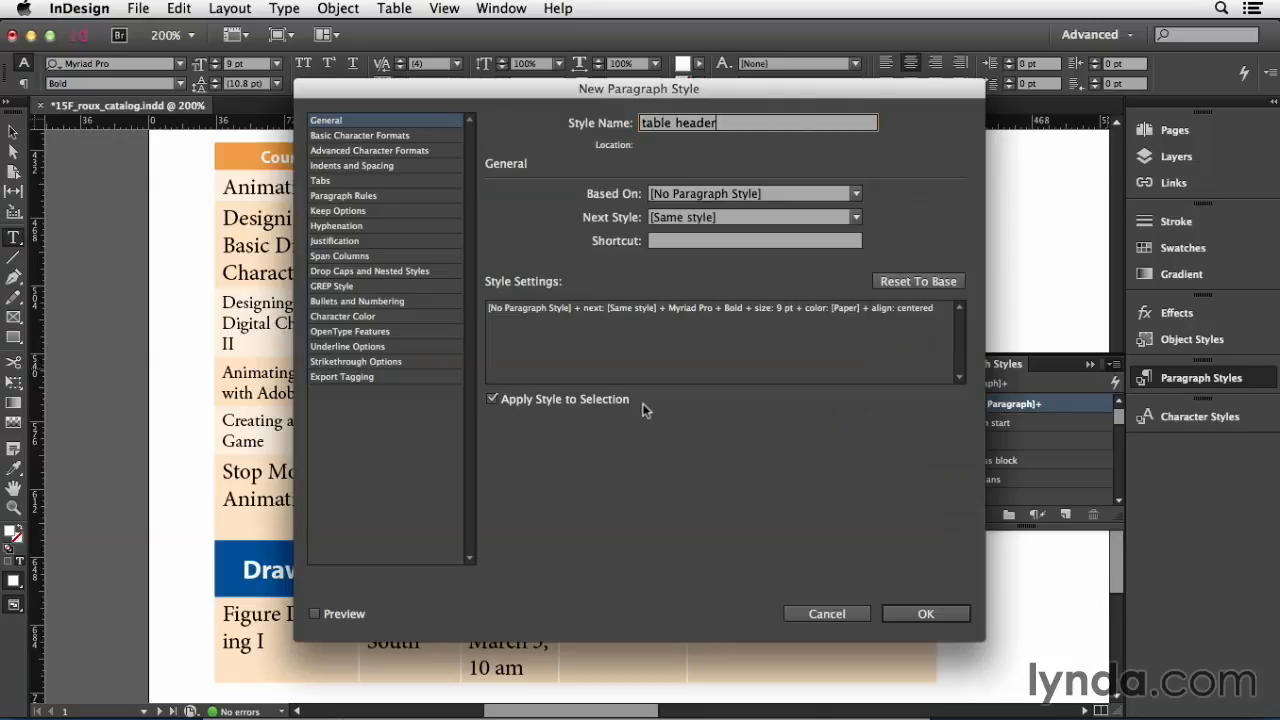
{"action": "left_click", "coordinate": [911, 616]}
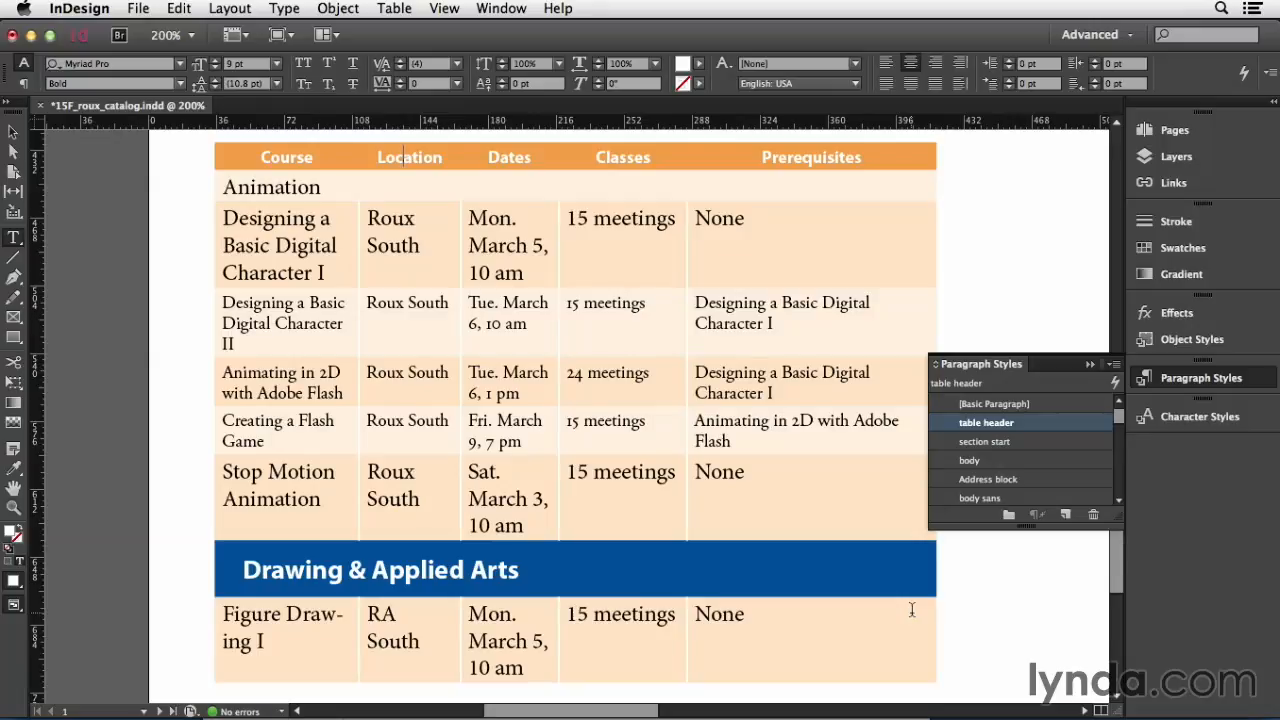
- Create a cell style named "course table body" from a restyled body cell, using the body paragraph style
{"action": "left_click", "coordinate": [492, 8]}
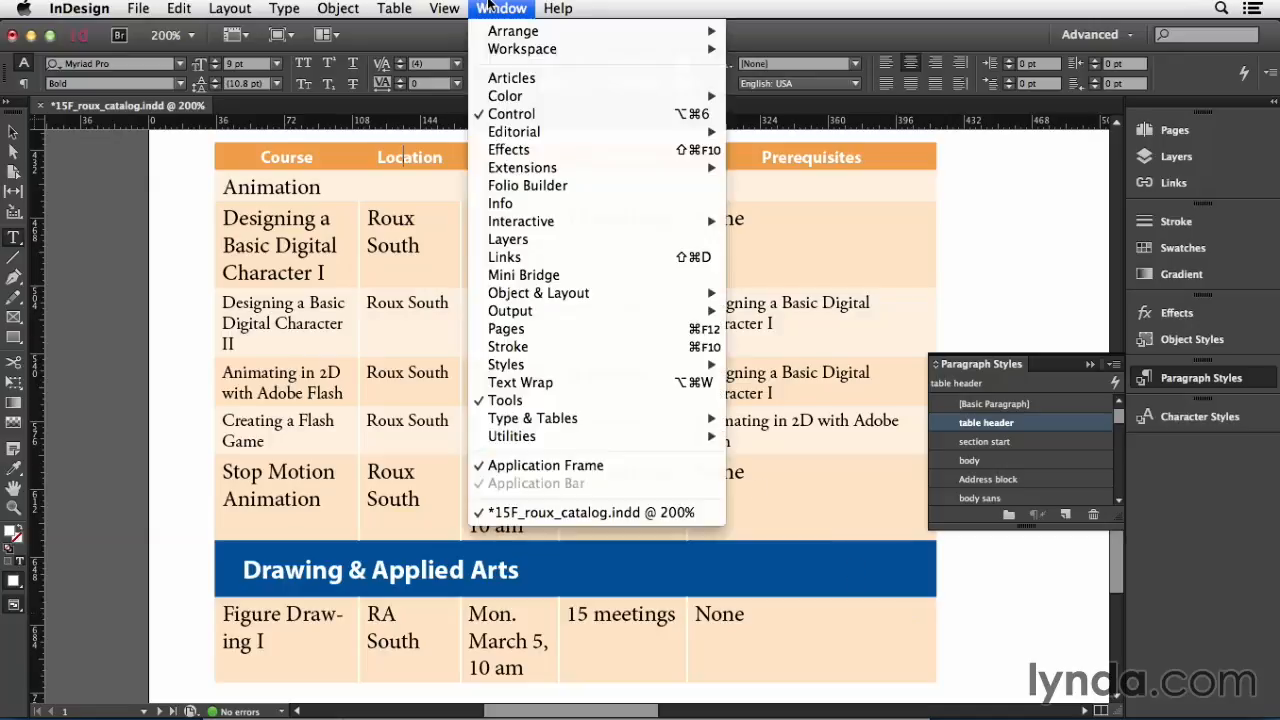
{"action": "mouse_move", "coordinate": [558, 366]}
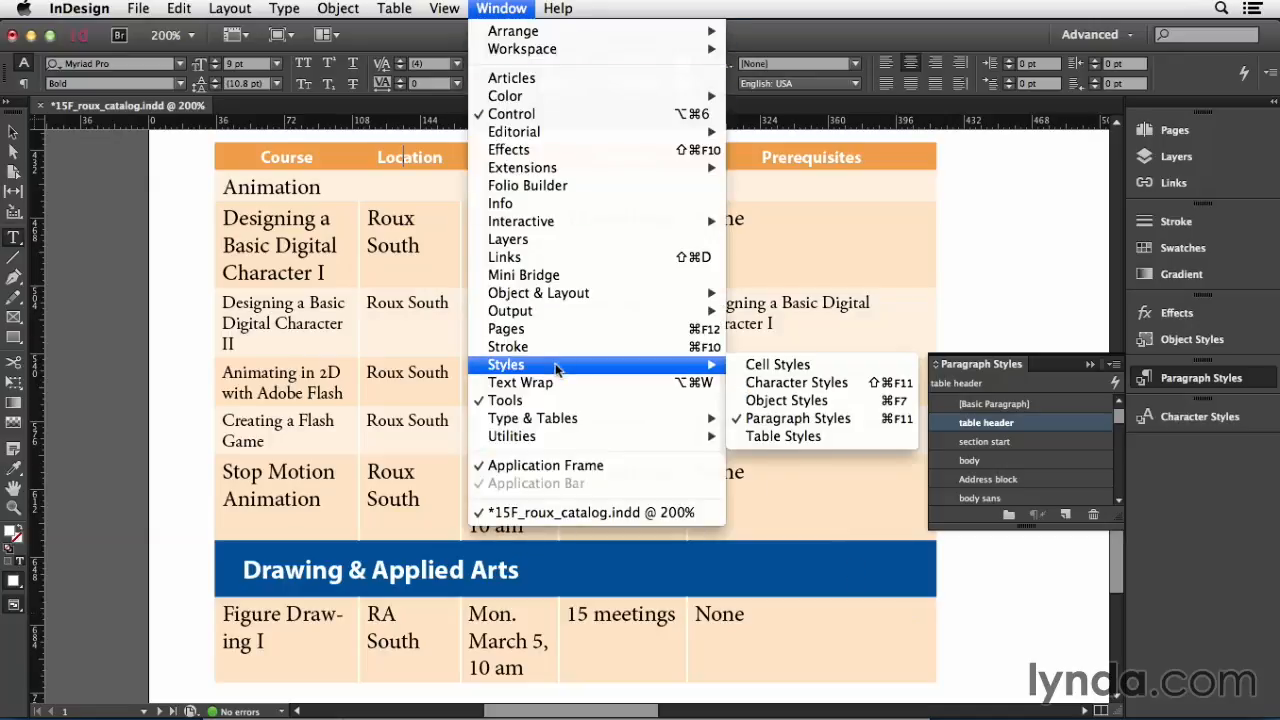
{"action": "left_click", "coordinate": [833, 370]}
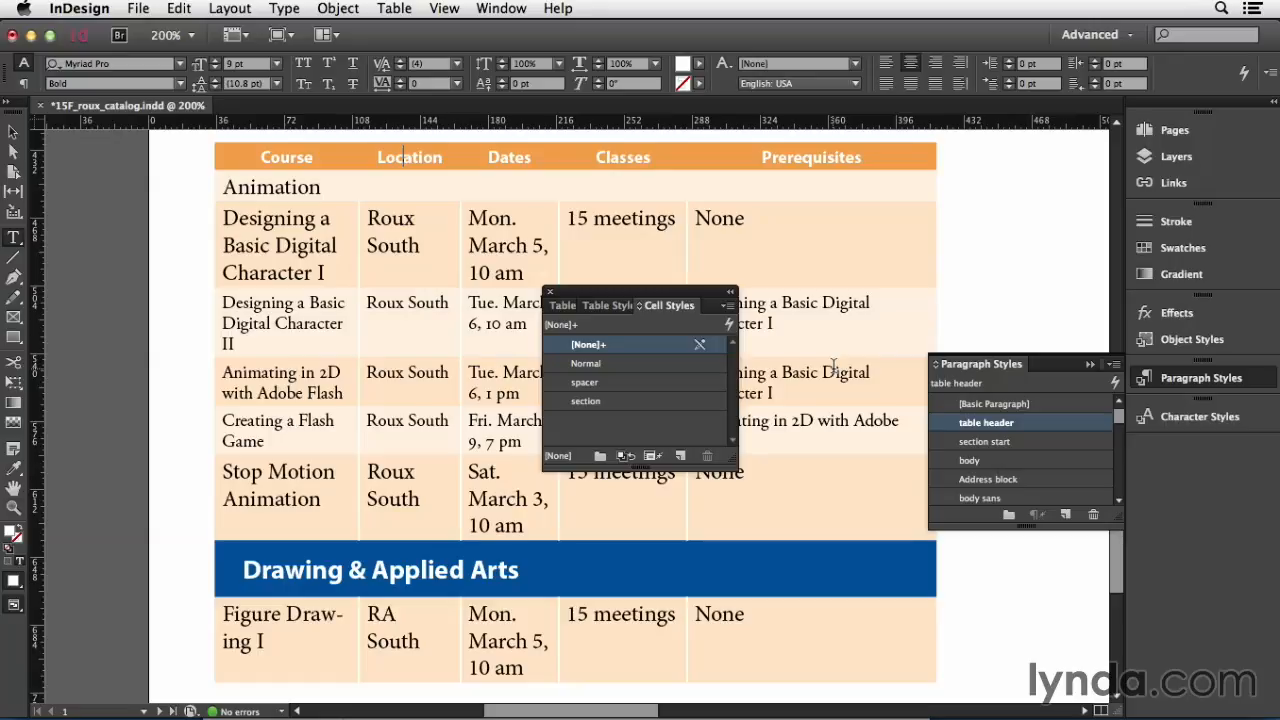
{"action": "left_click", "coordinate": [376, 305]}
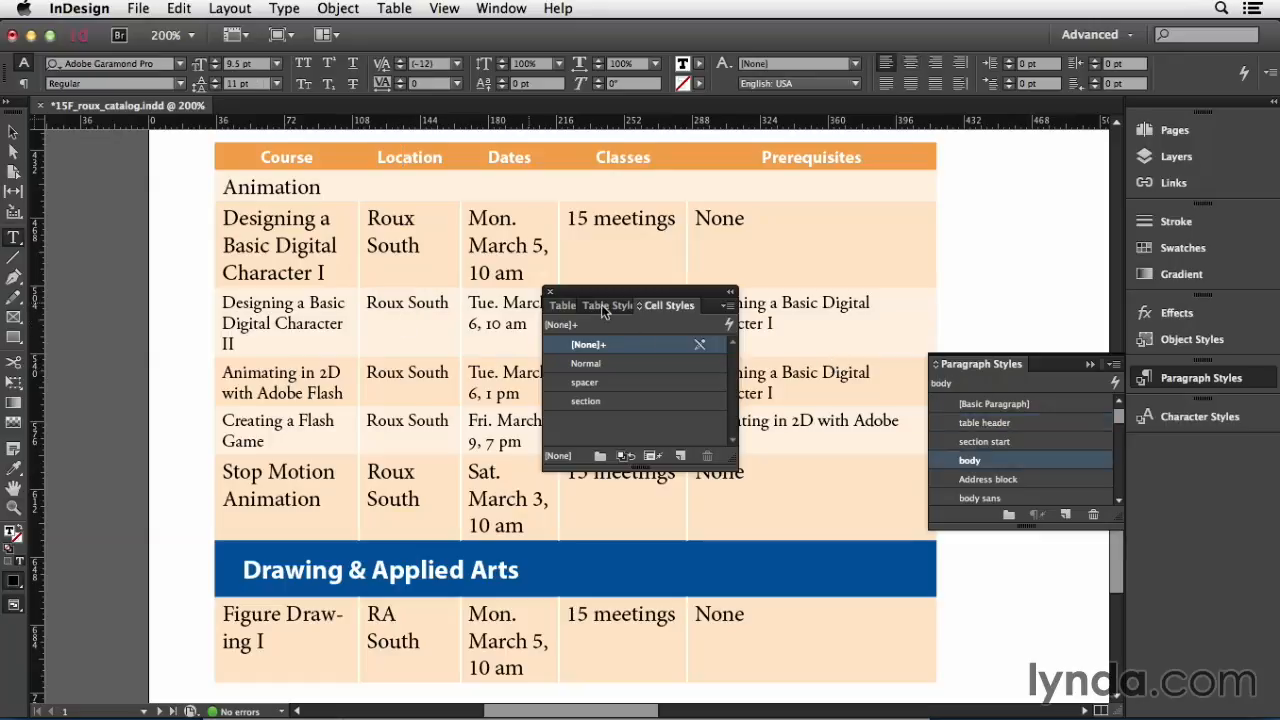
{"action": "left_click", "coordinate": [729, 308]}
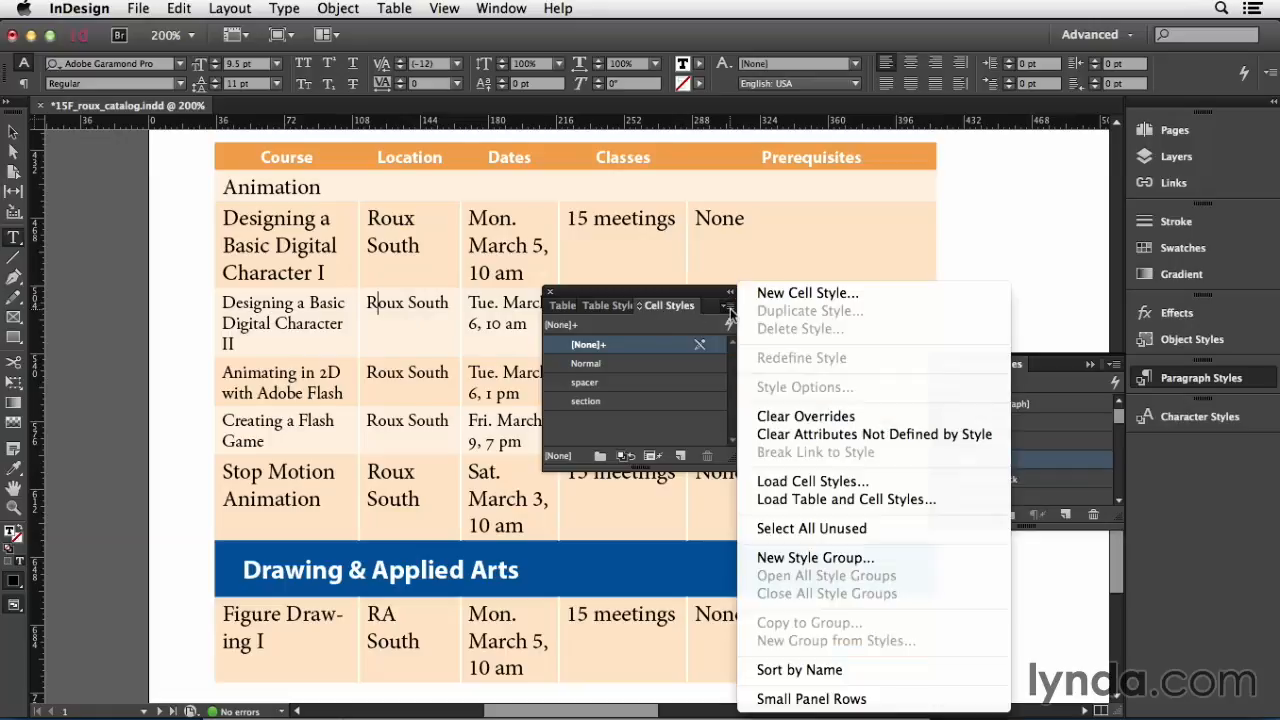
{"action": "left_click", "coordinate": [780, 293]}
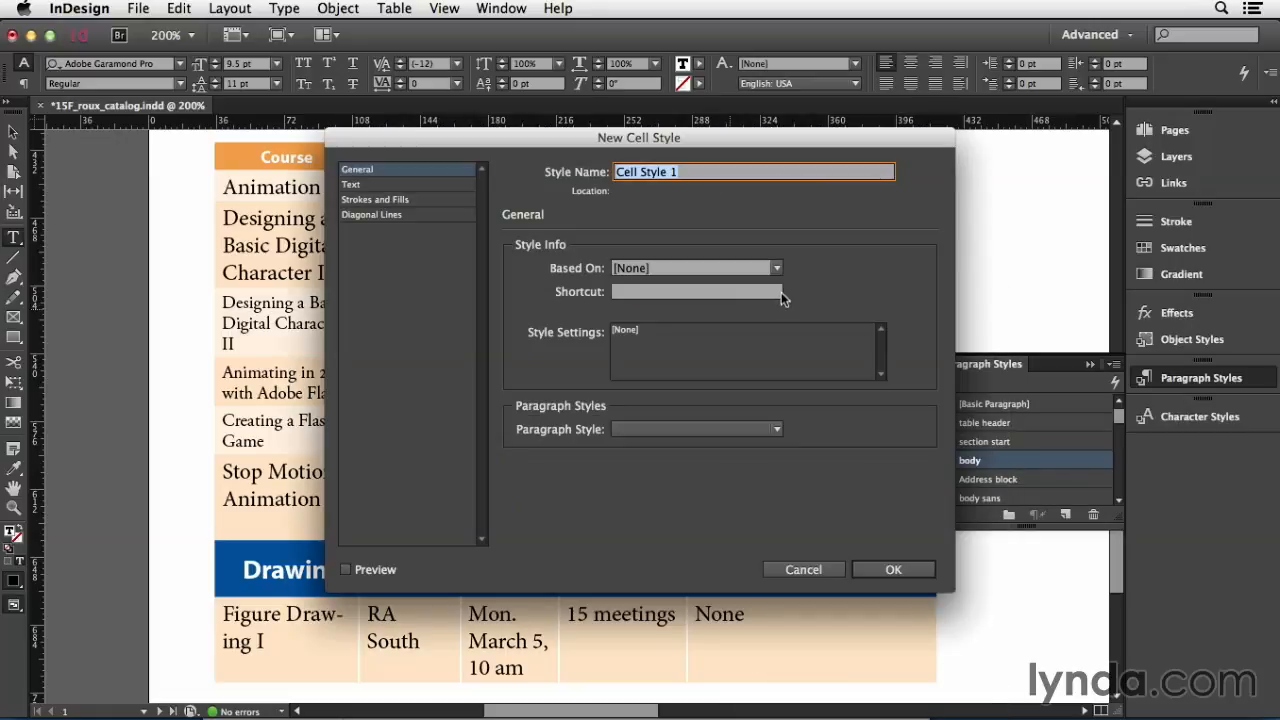
{"action": "type", "text": "course table body"}
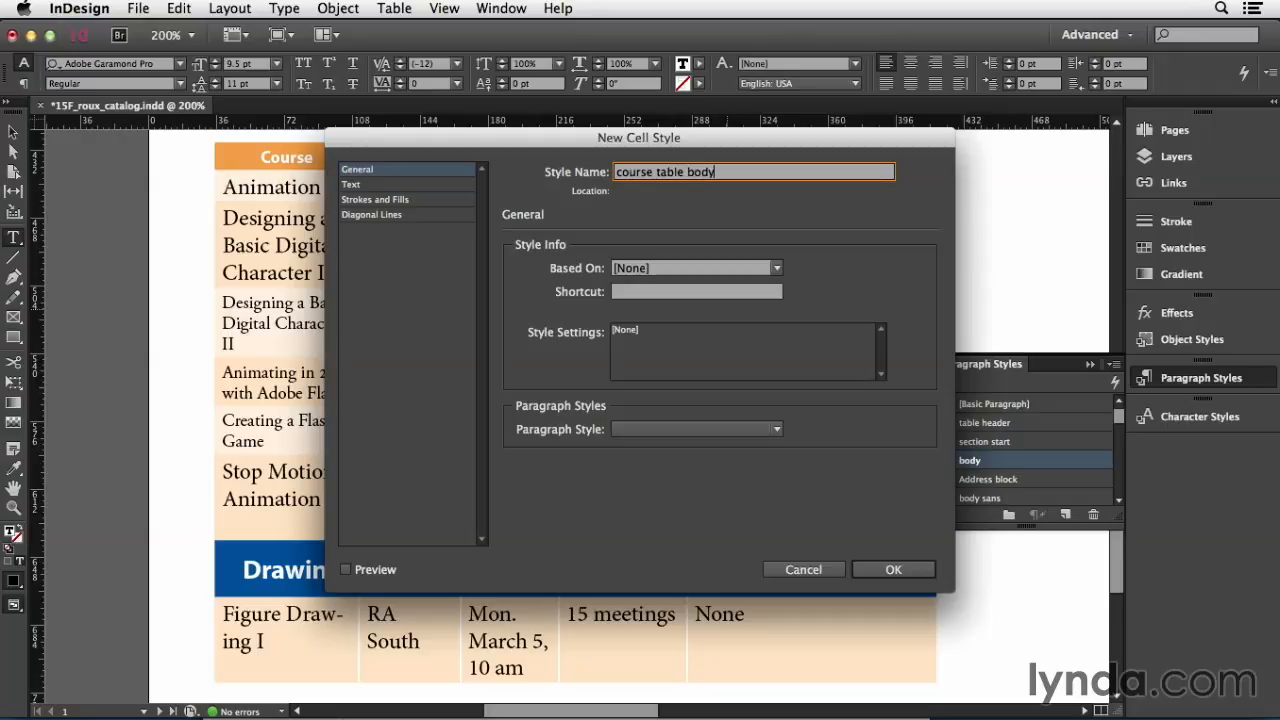
{"action": "left_click", "coordinate": [664, 430]}
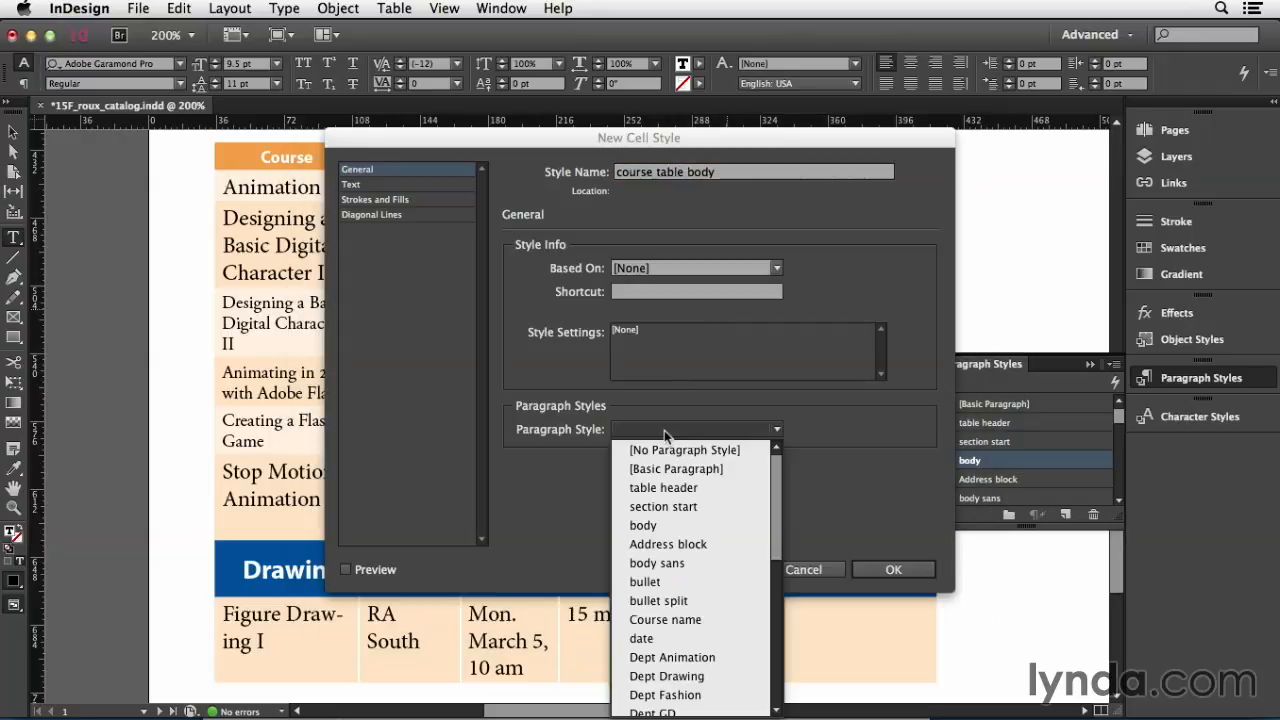
{"action": "left_click", "coordinate": [710, 527]}
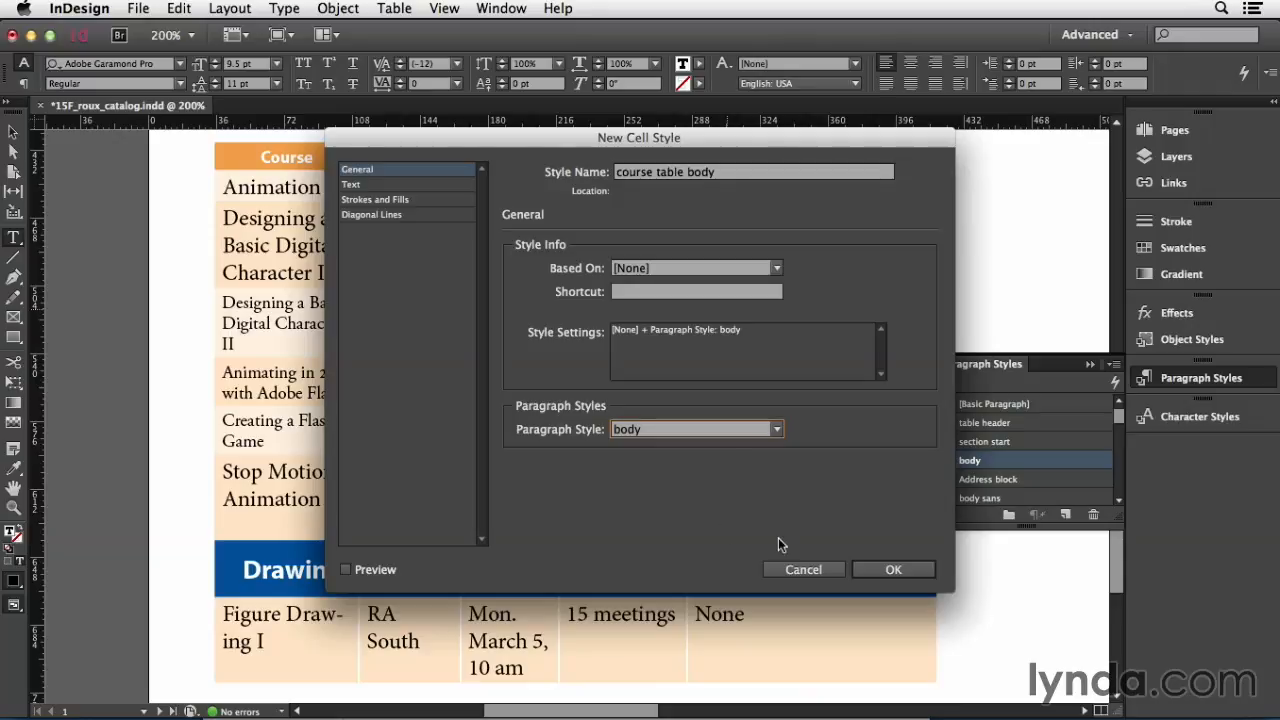
{"action": "left_click", "coordinate": [873, 570]}
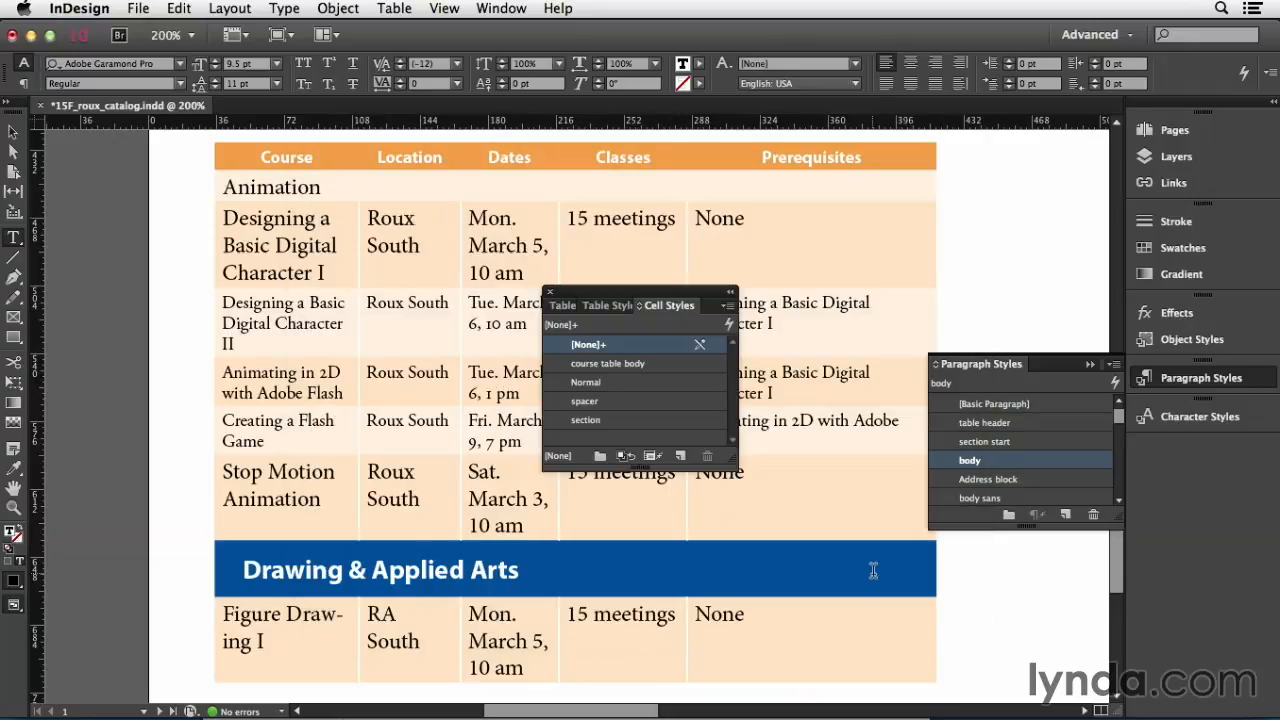
- Create a cell style named "course table head" from the Location header cell, using the table header paragraph style
{"action": "left_click", "coordinate": [427, 160]}
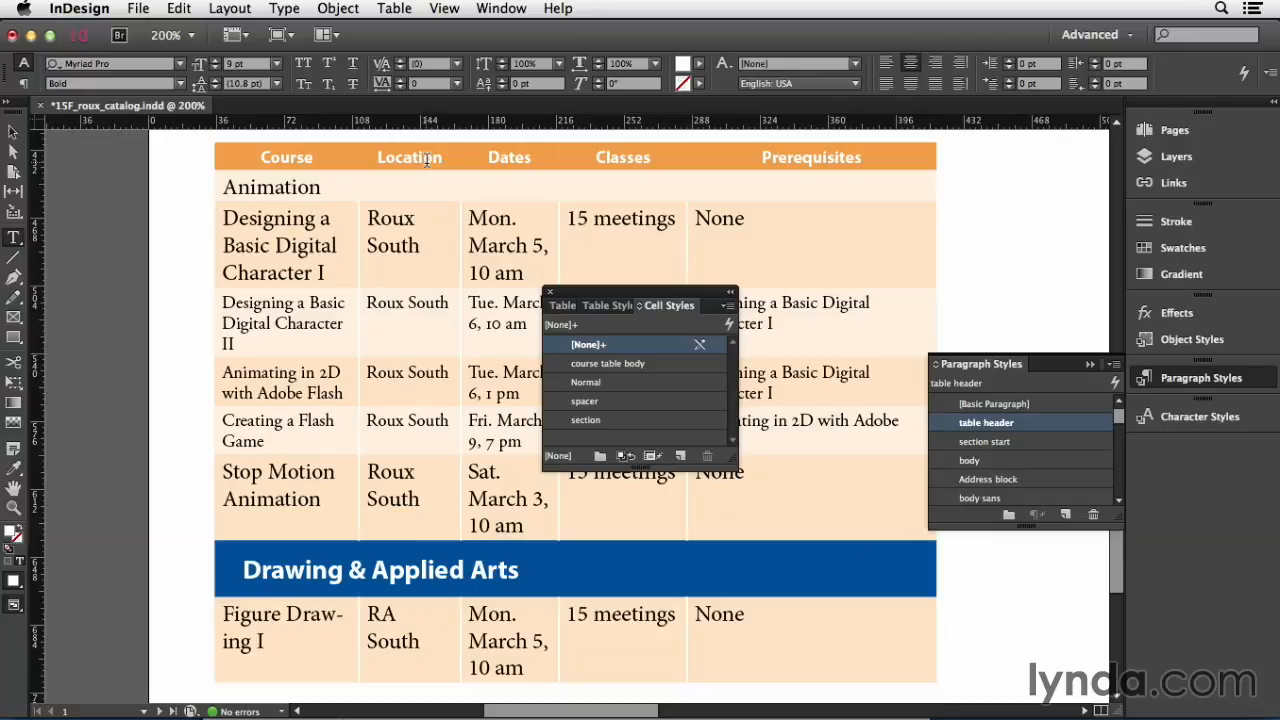
{"action": "left_click", "coordinate": [727, 305]}
{"action": "left_click", "coordinate": [772, 300]}
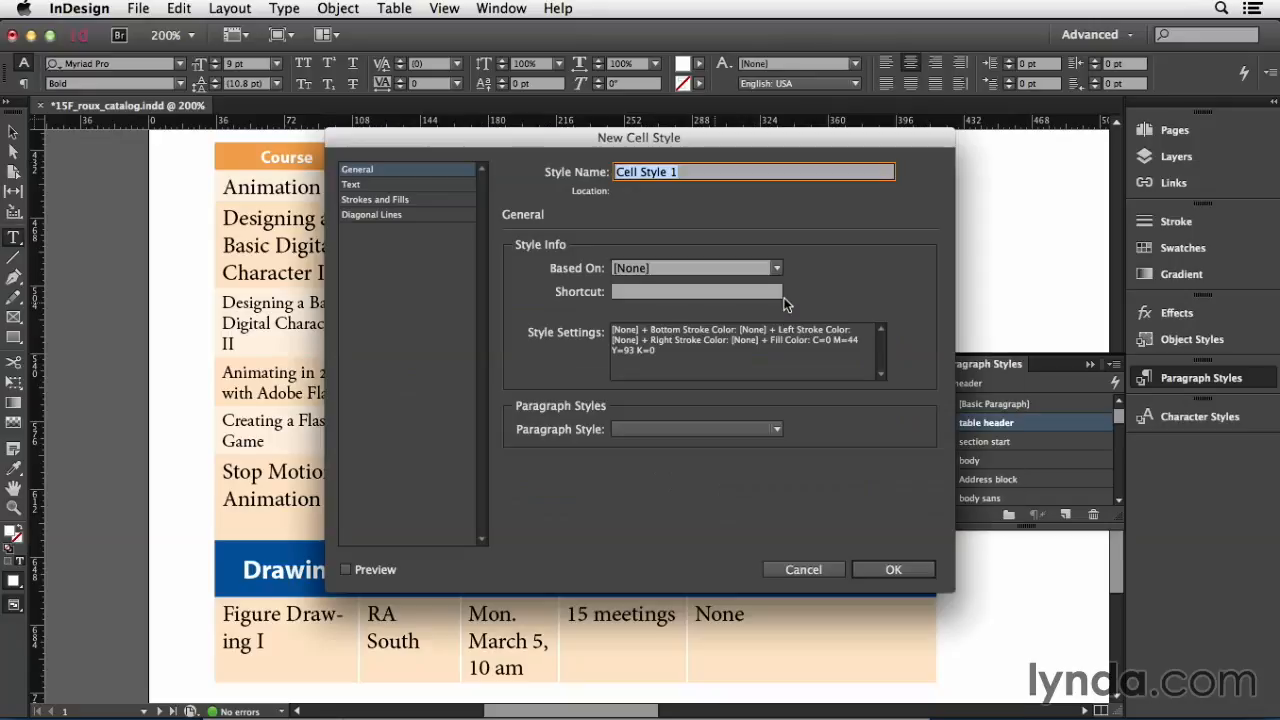
{"action": "type", "text": "course table dhe"}
{"action": "key", "text": "BackSpace"}
{"action": "key", "text": "BackSpace"}
{"action": "key", "text": "BackSpace"}
{"action": "type", "text": "head"}
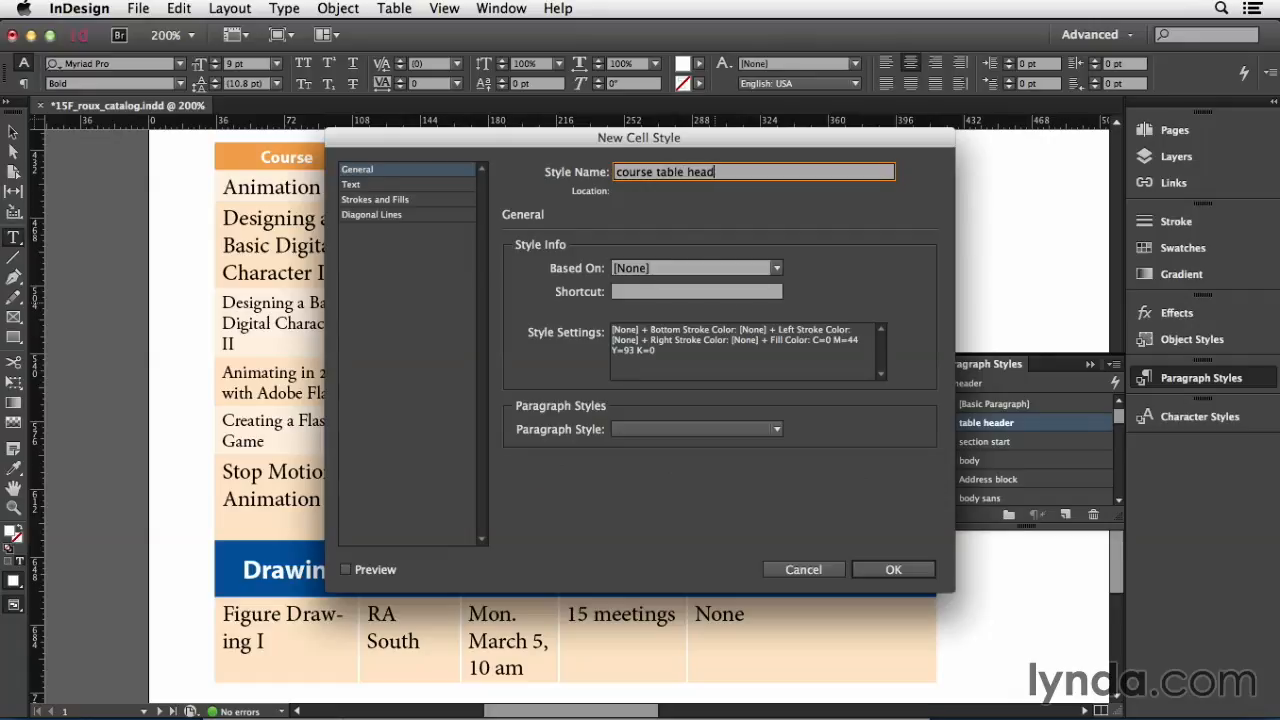
{"action": "left_click", "coordinate": [691, 428]}
{"action": "left_click", "coordinate": [719, 487]}
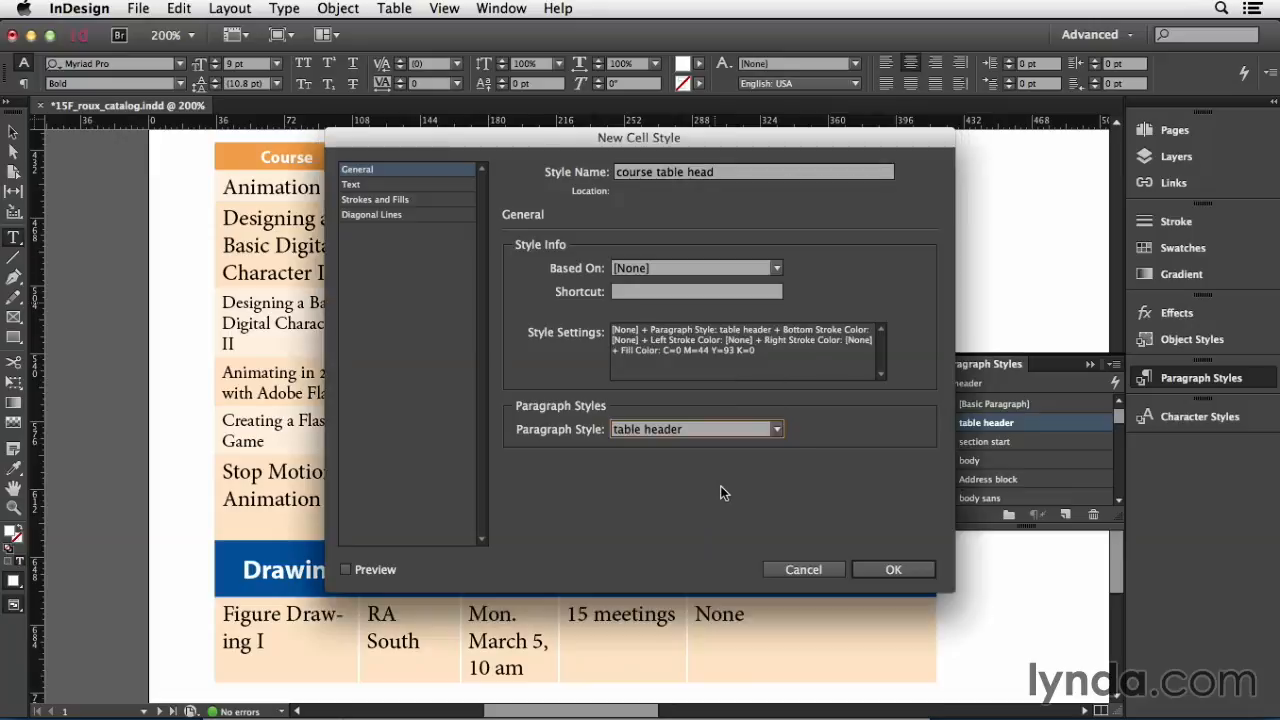
{"action": "left_click", "coordinate": [880, 566]}
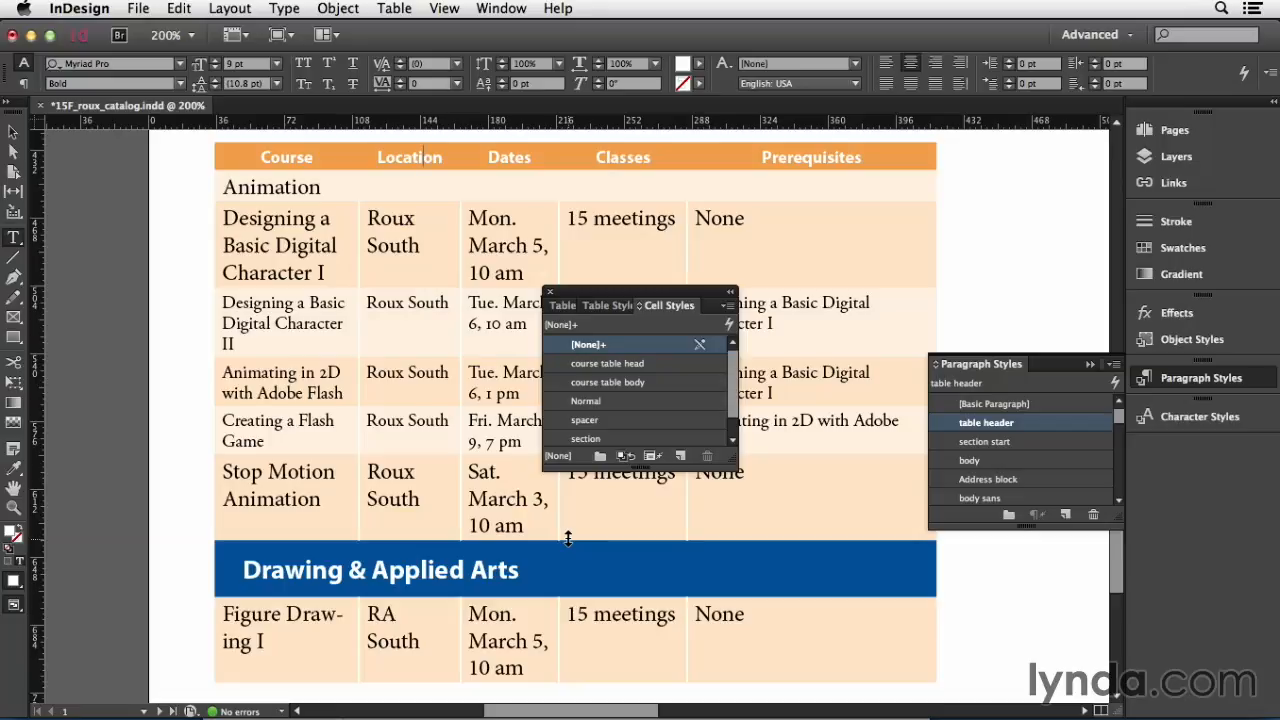
- Create a cell style named "course table section" from the Drawing & Applied Arts cell, using the section start paragraph style
{"action": "left_click", "coordinate": [473, 569]}
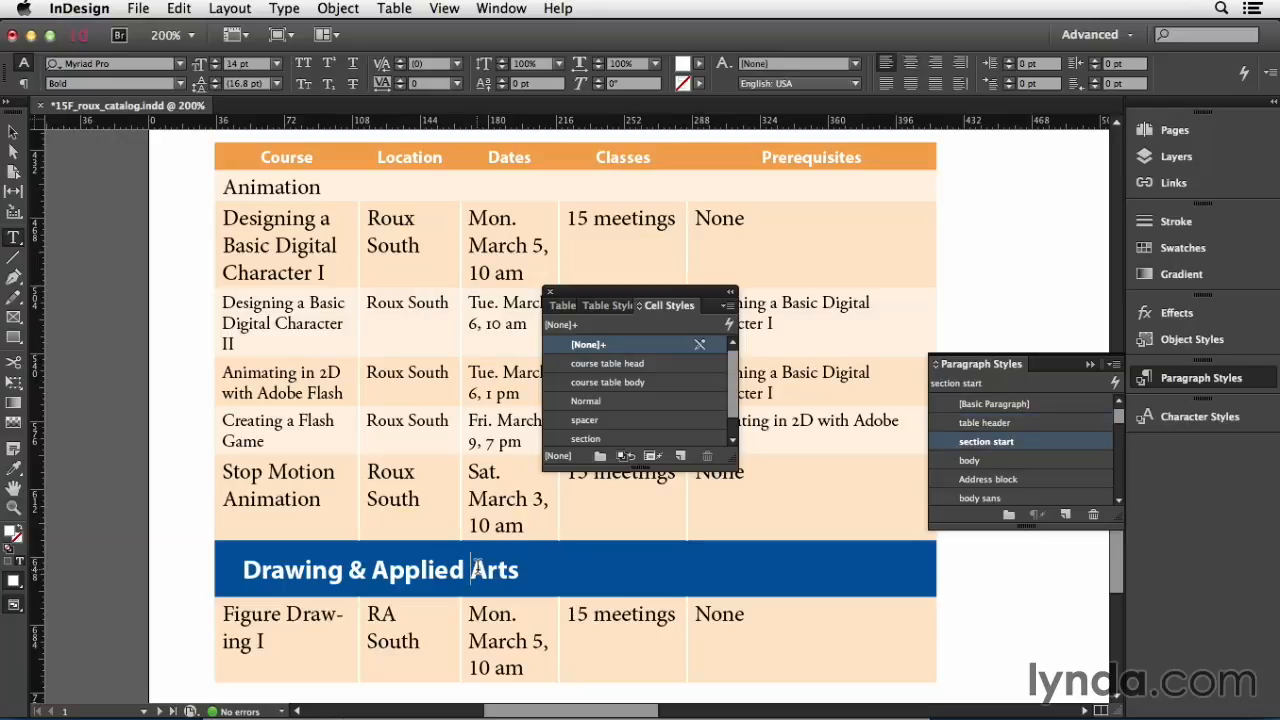
{"action": "left_click", "coordinate": [724, 305]}
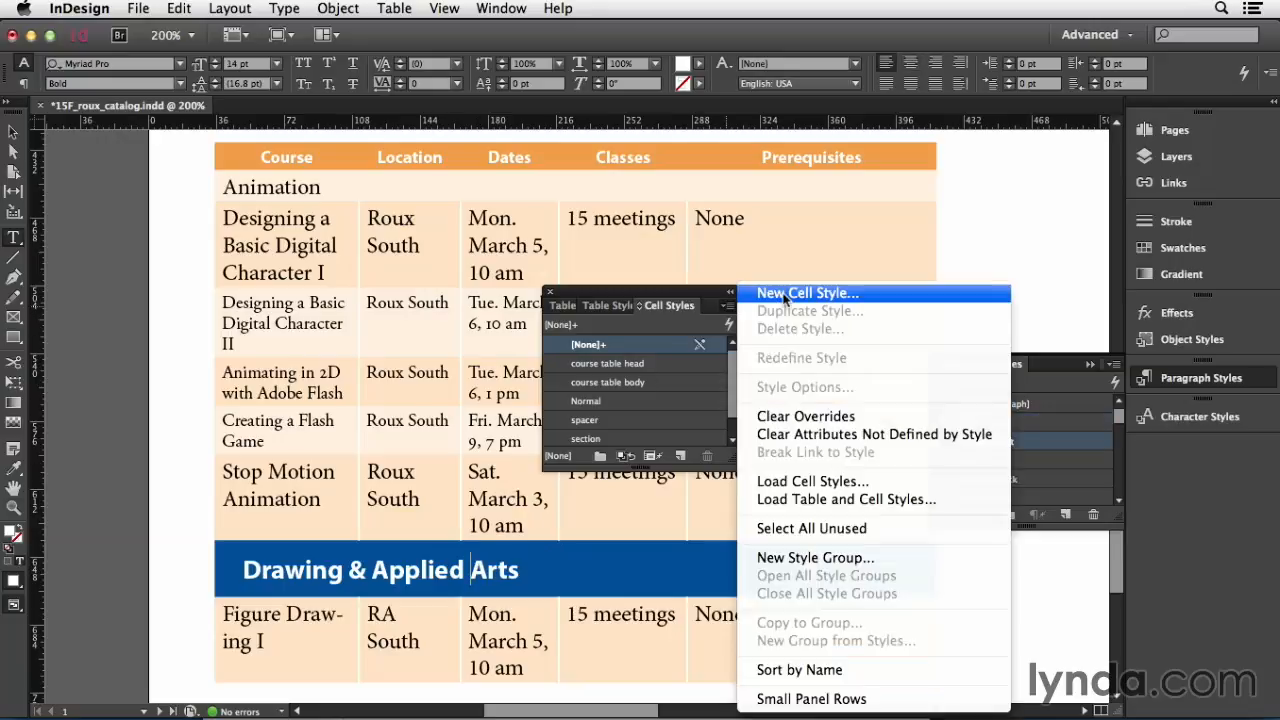
{"action": "left_click", "coordinate": [782, 292]}
{"action": "type", "text": "course table section"}
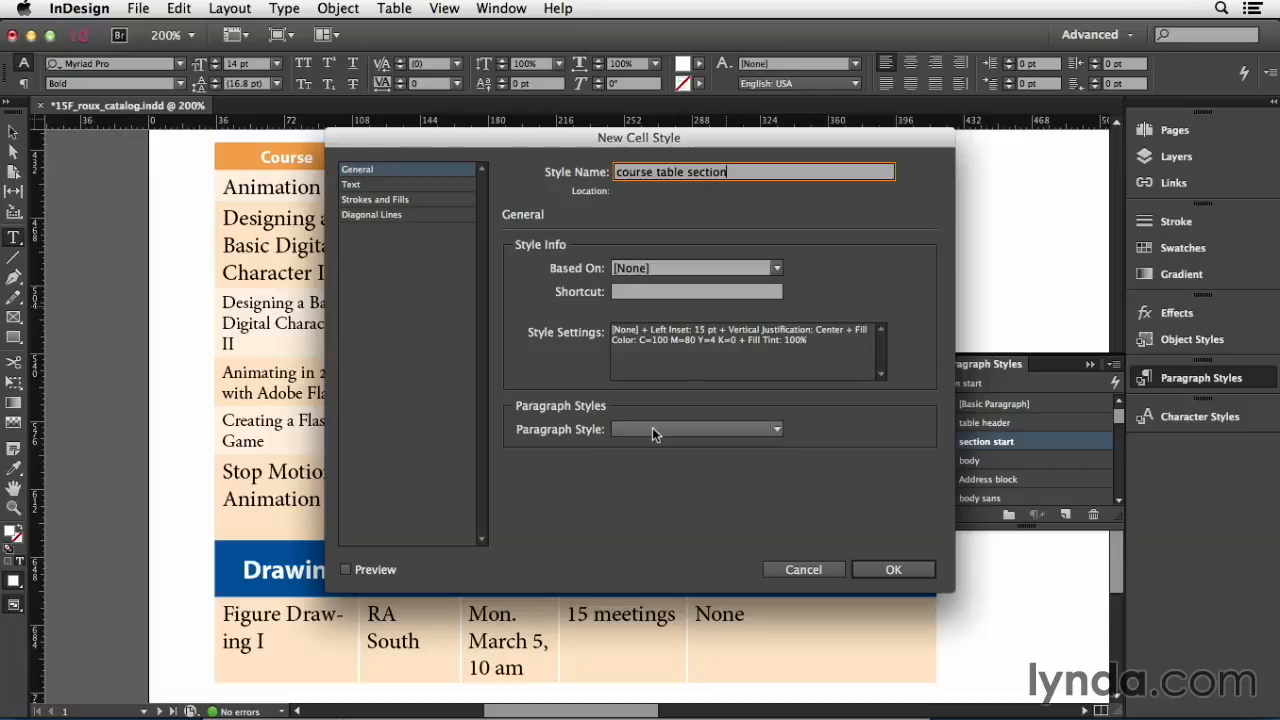
{"action": "left_click", "coordinate": [652, 430]}
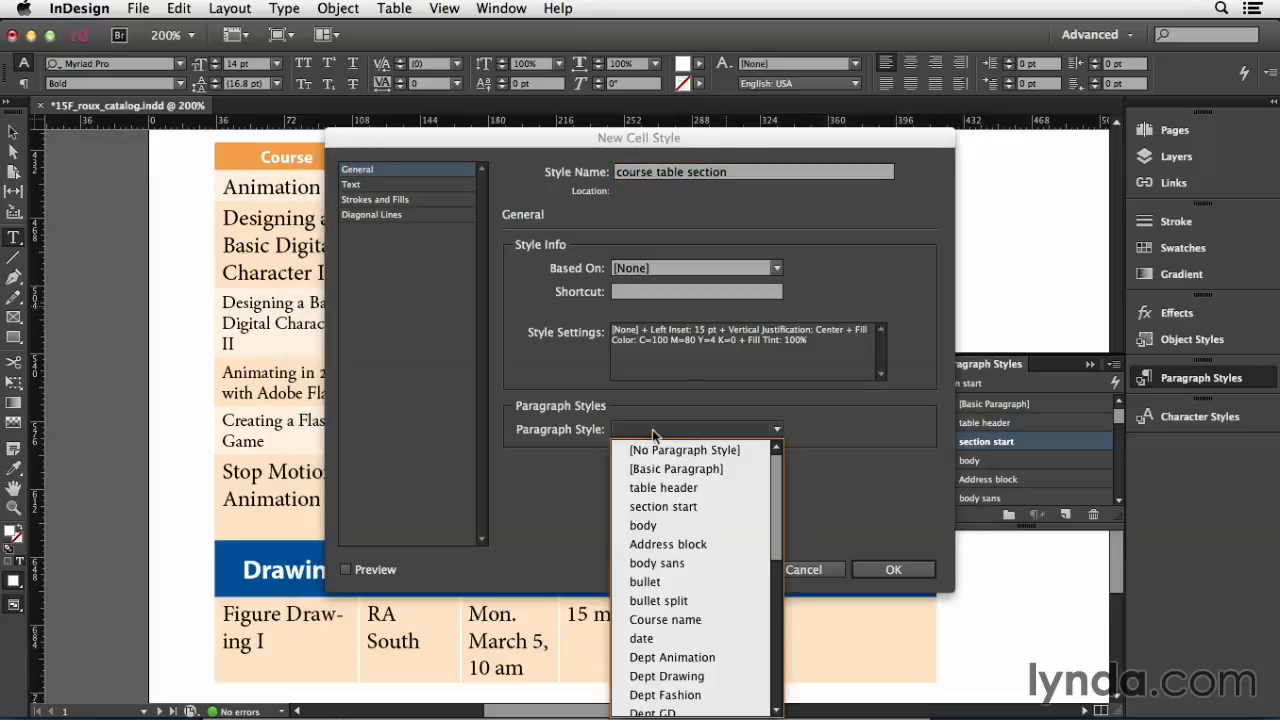
{"action": "left_click", "coordinate": [718, 514]}
{"action": "left_click", "coordinate": [893, 569]}
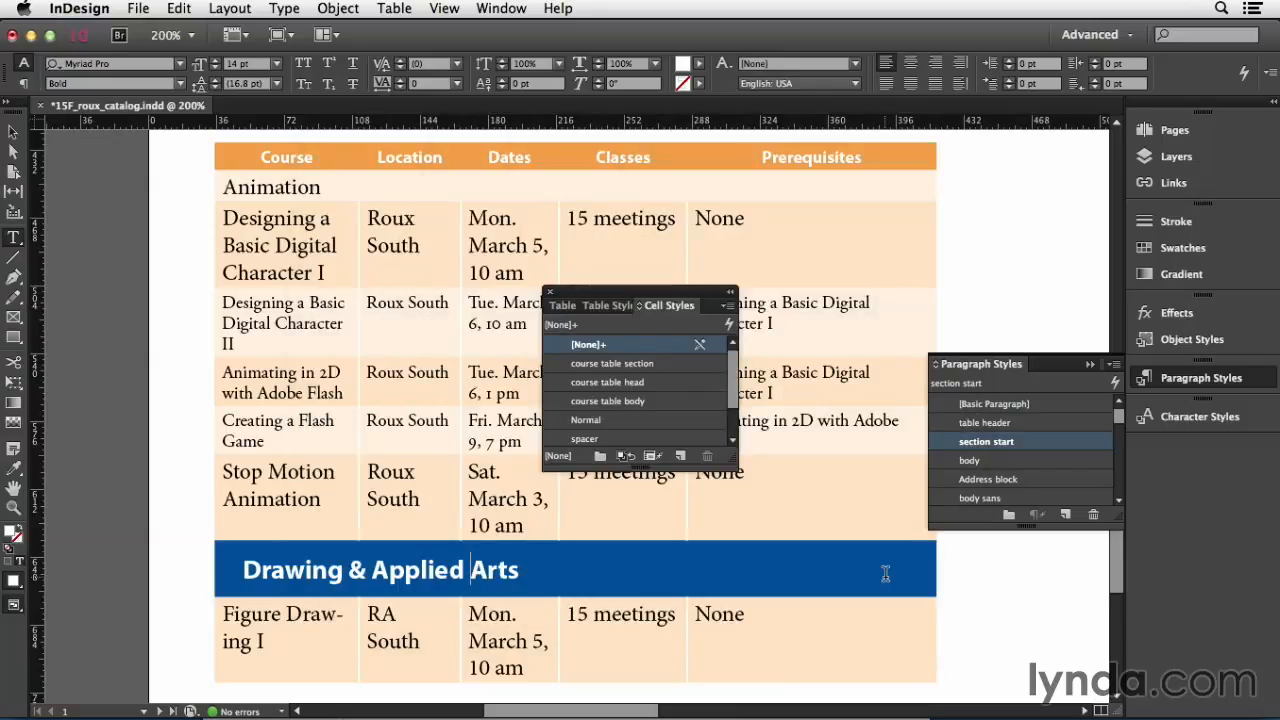
- Create a table style named "course table" using course table head for header rows and course table body for body rows, and apply it to the table
{"action": "left_click", "coordinate": [597, 304]}
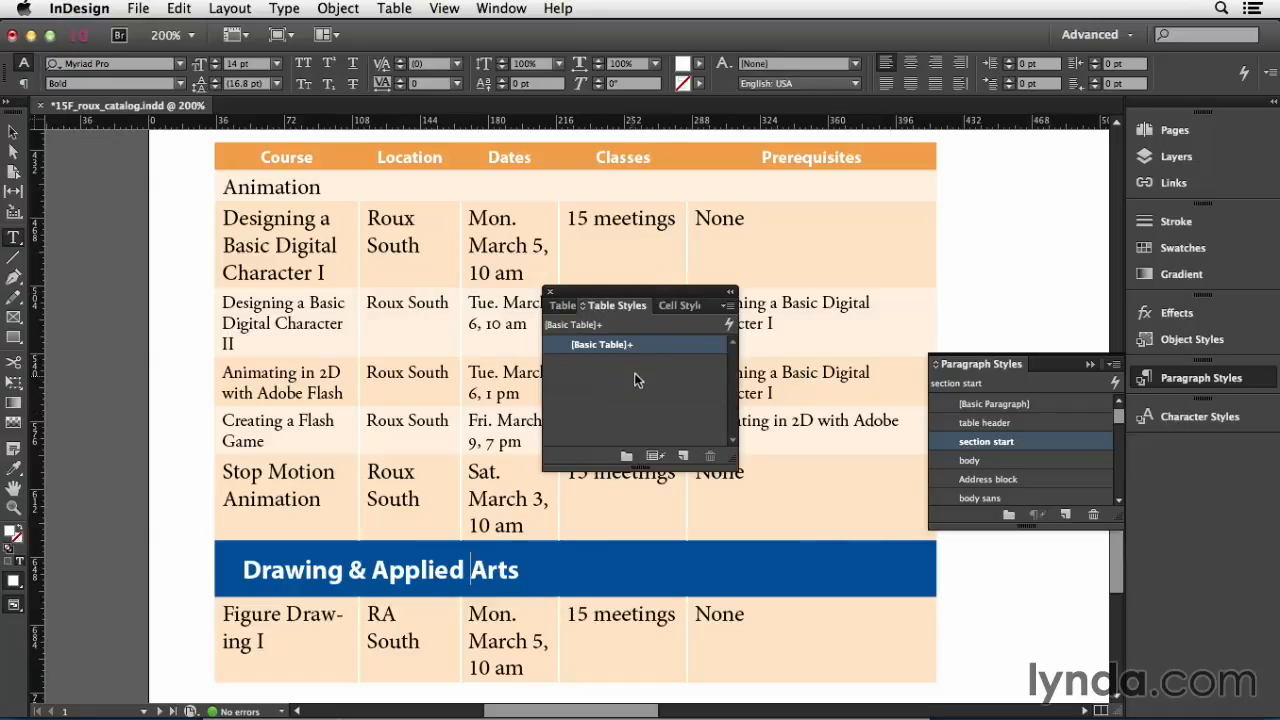
{"action": "left_click", "coordinate": [724, 305]}
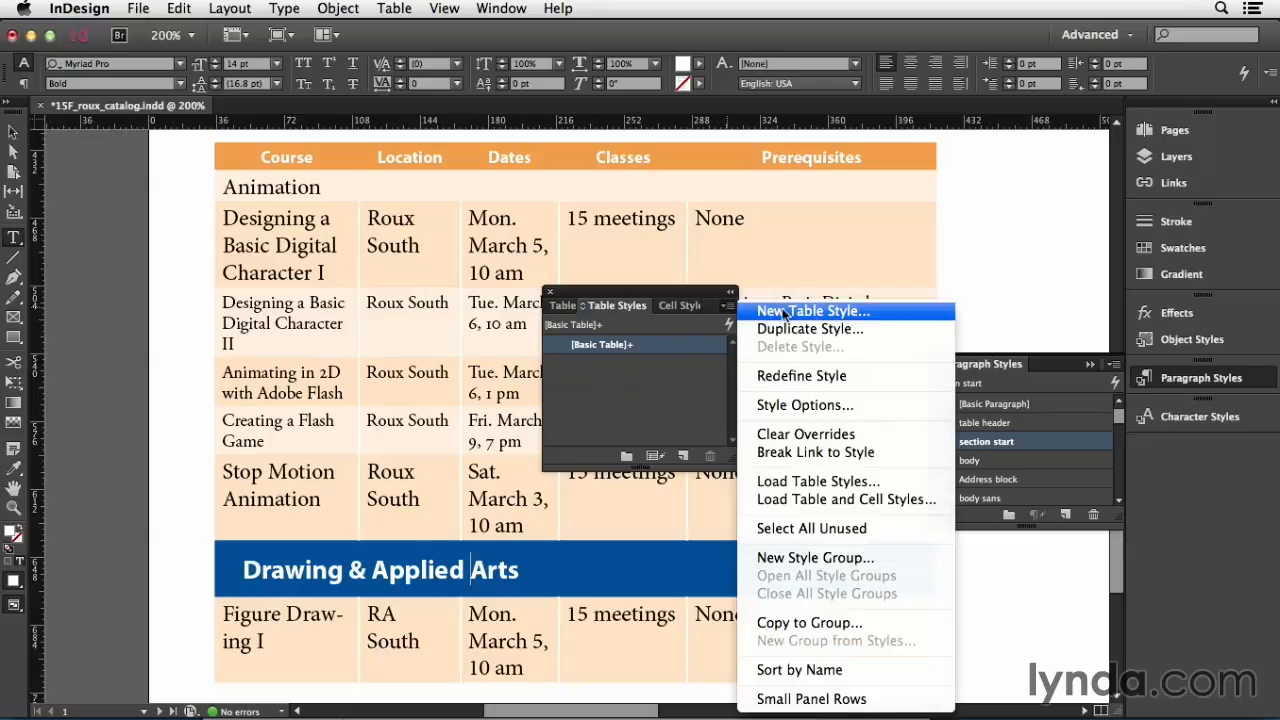
{"action": "left_click", "coordinate": [760, 311]}
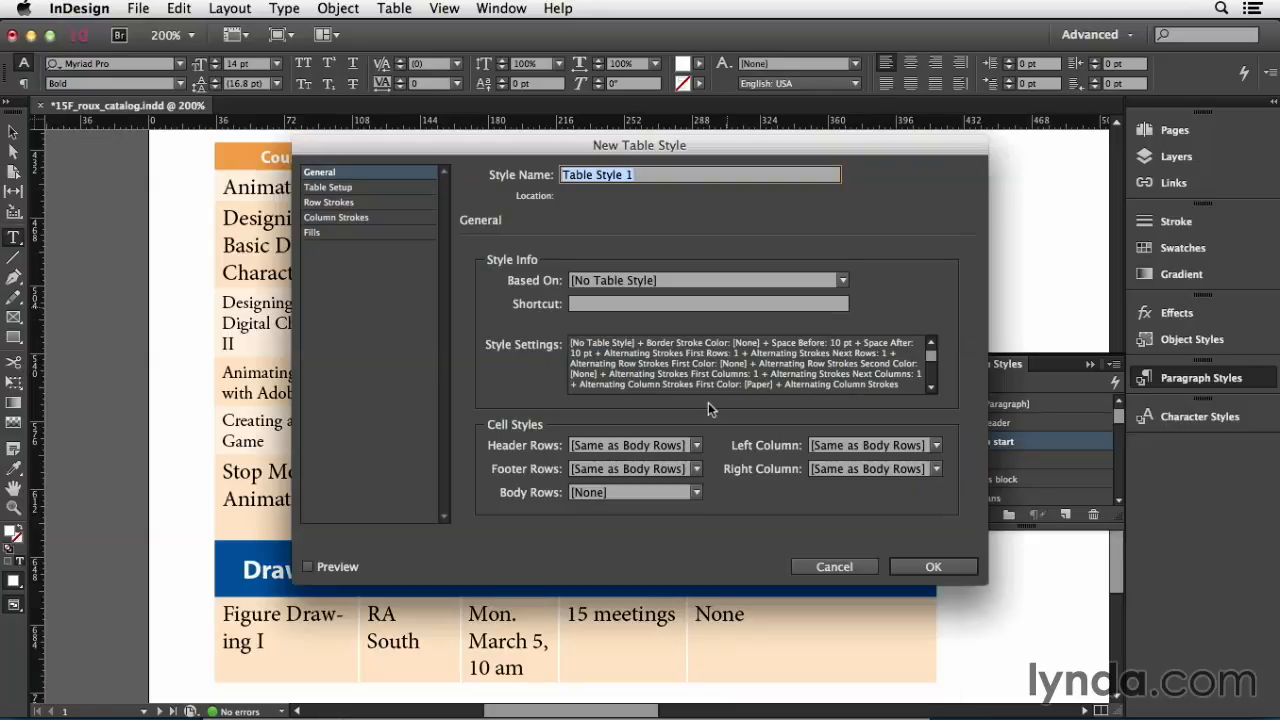
{"action": "type", "text": "course table"}
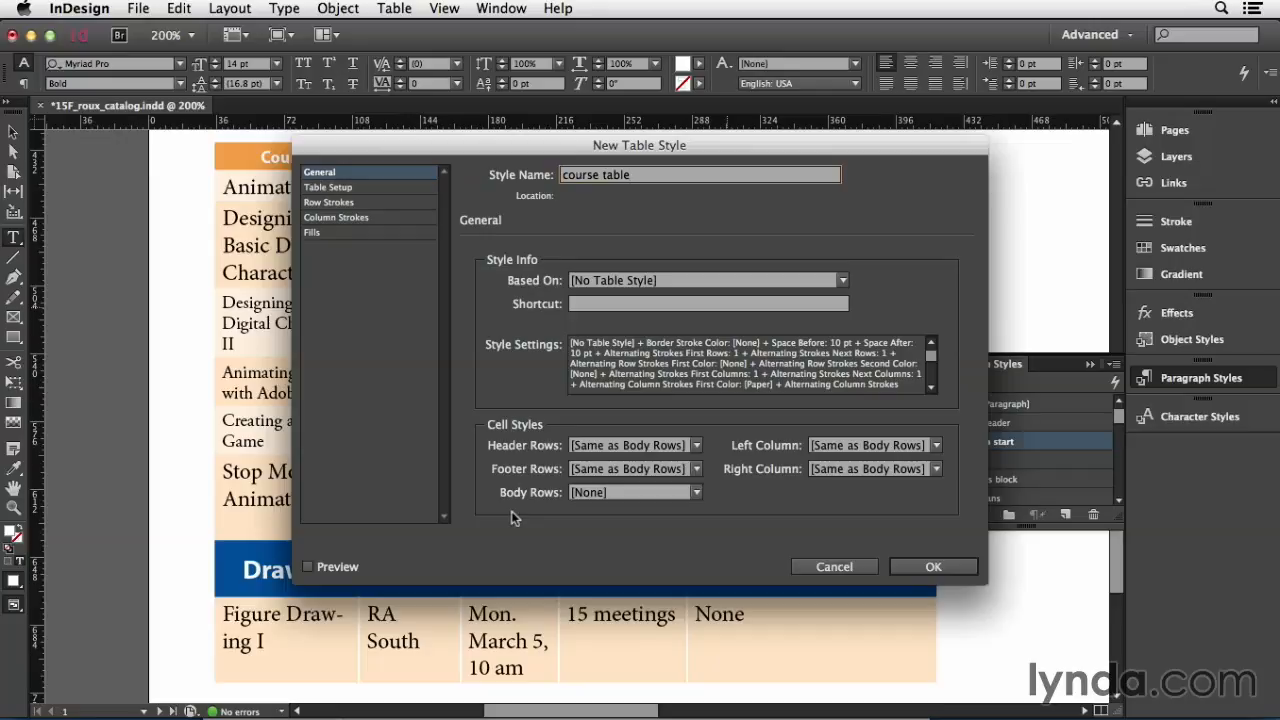
{"action": "left_click", "coordinate": [605, 447]}
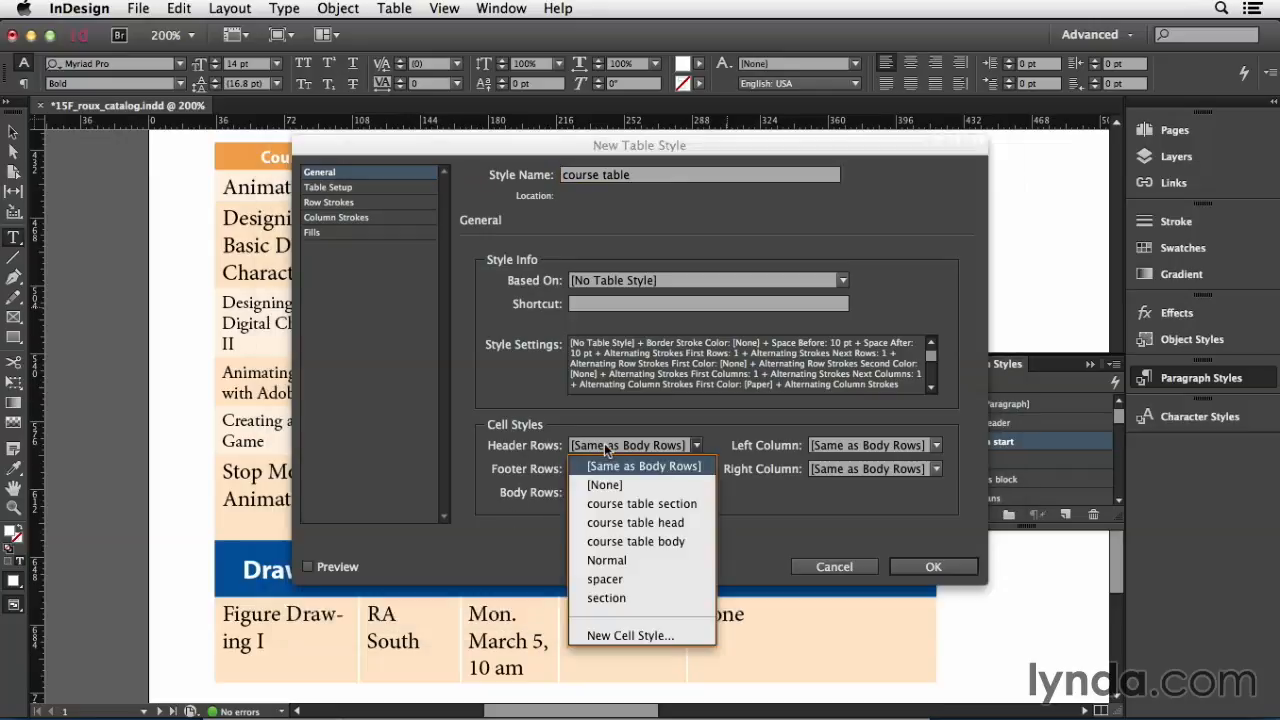
{"action": "left_click", "coordinate": [626, 524]}
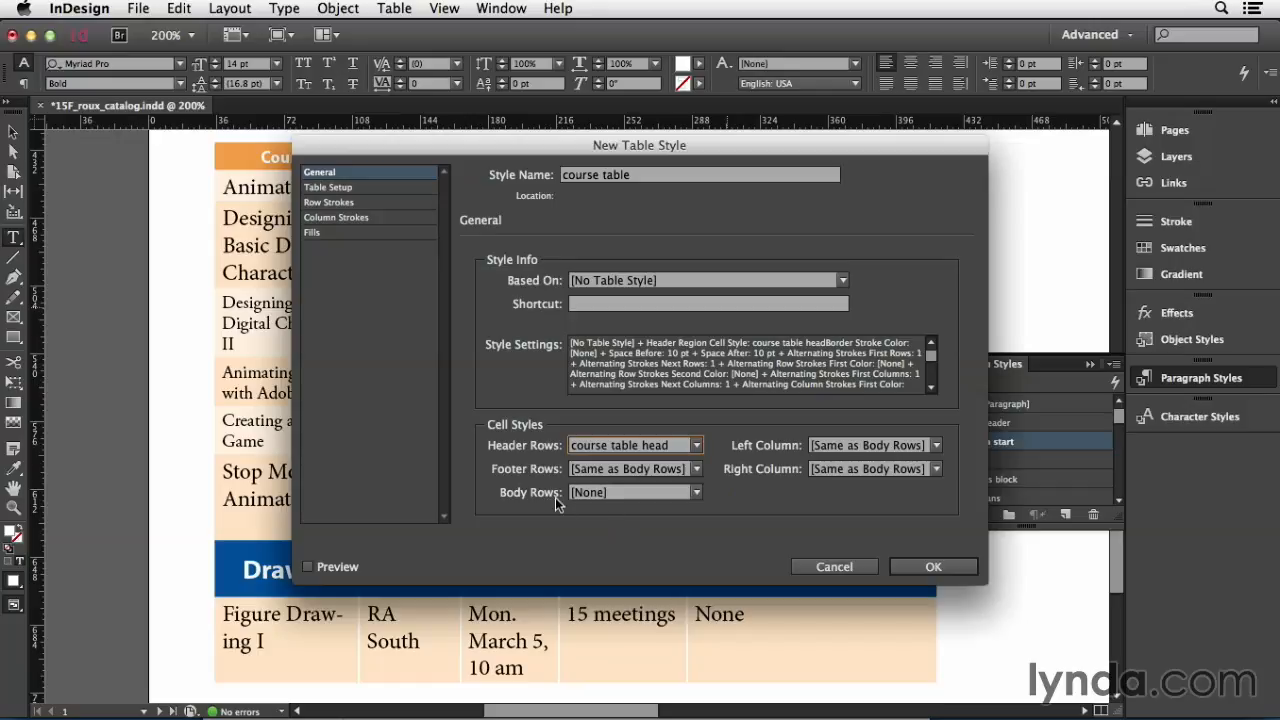
{"action": "left_click", "coordinate": [616, 493]}
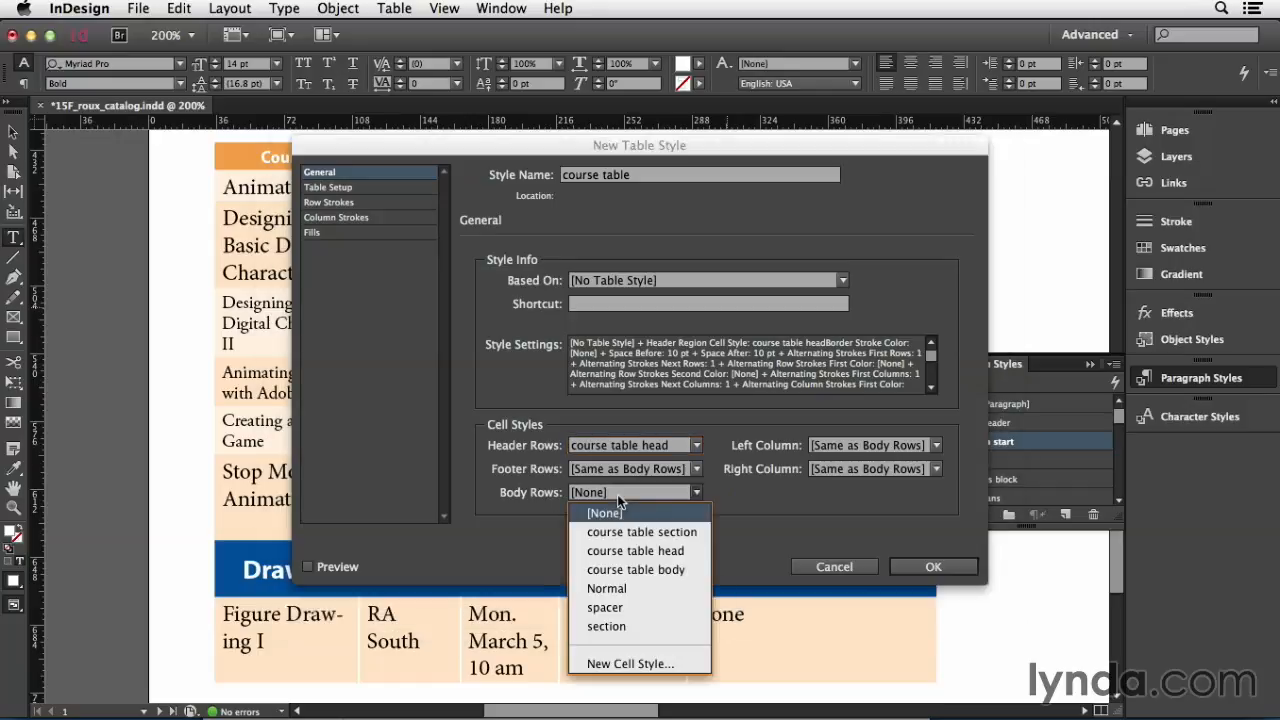
{"action": "left_click", "coordinate": [657, 573]}
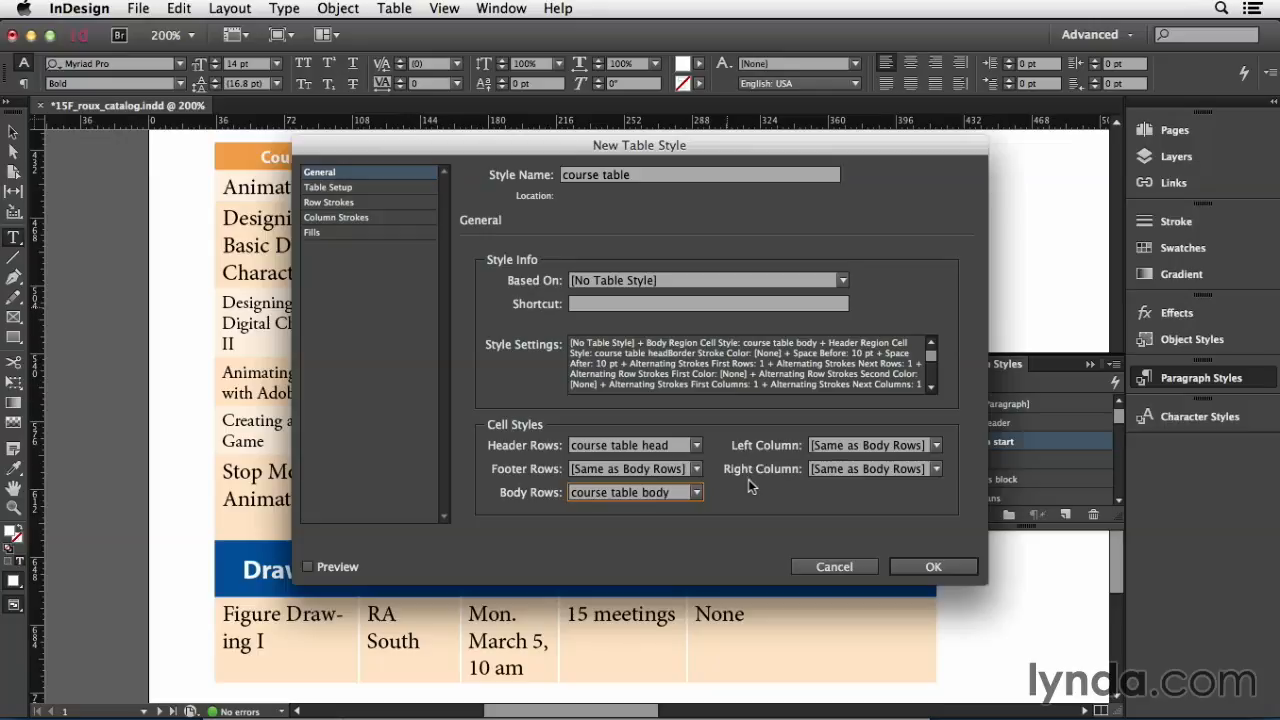
{"action": "left_click", "coordinate": [940, 566]}
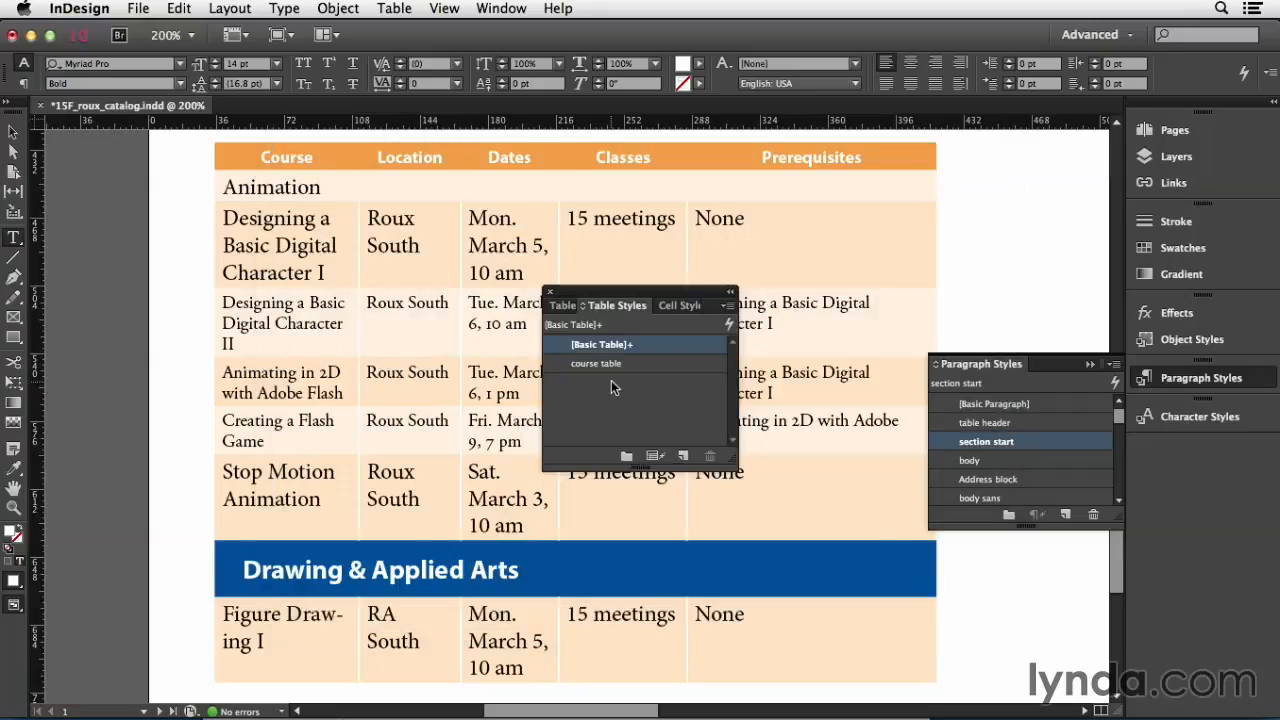
{"action": "left_click", "coordinate": [601, 366]}
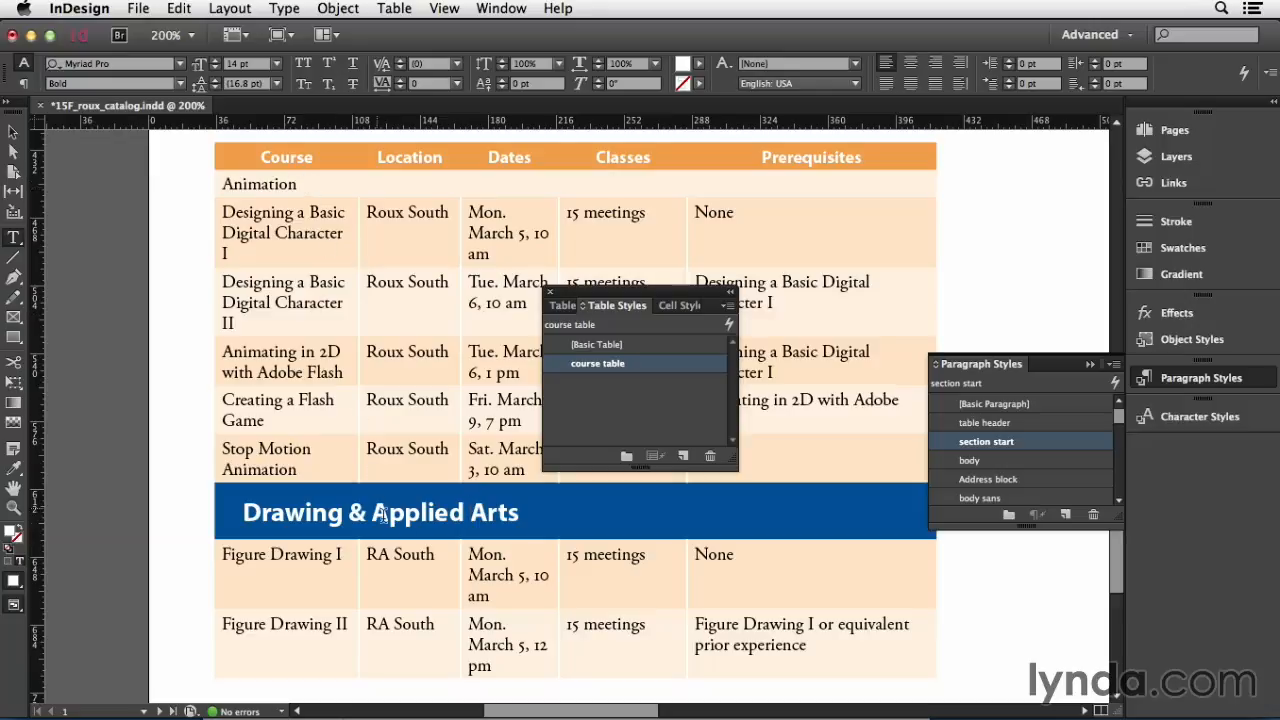
- Apply the course table section cell style to the Drawing & Applied Arts and Animation cells
{"action": "left_click", "coordinate": [679, 306]}
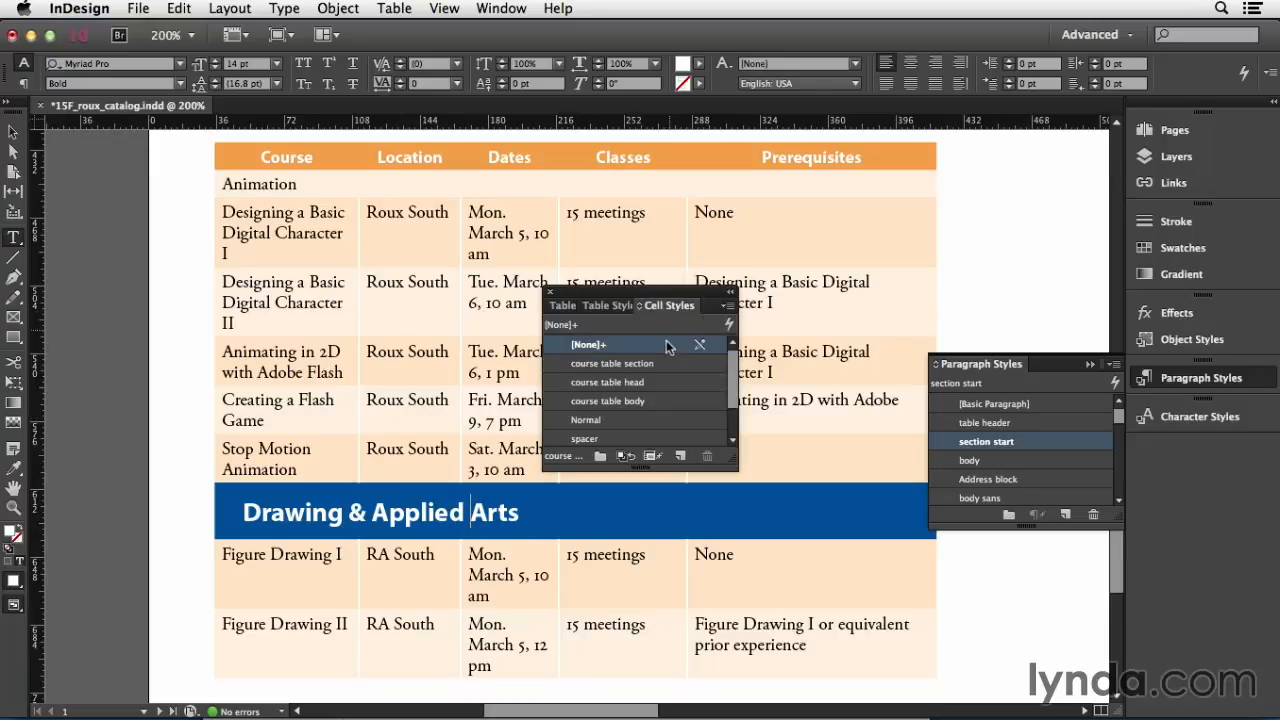
{"action": "left_click", "coordinate": [661, 364]}
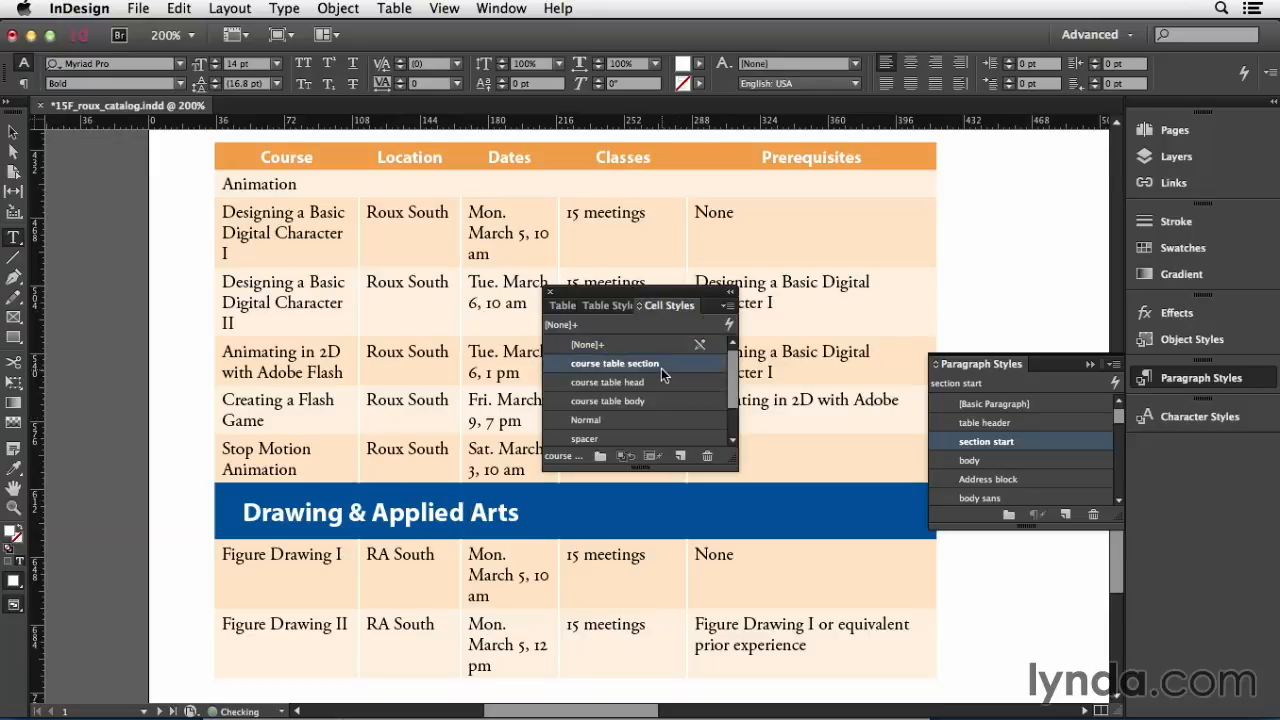
{"action": "left_click", "coordinate": [294, 184]}
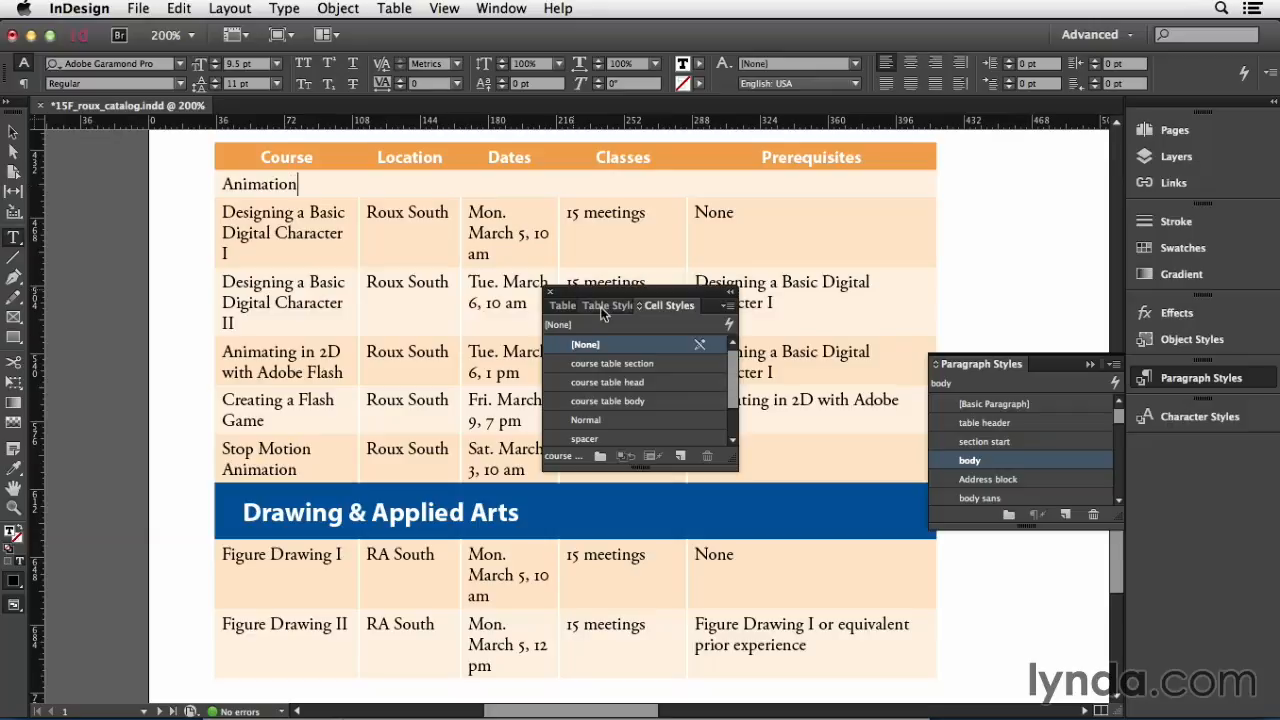
{"action": "left_click", "coordinate": [628, 365]}
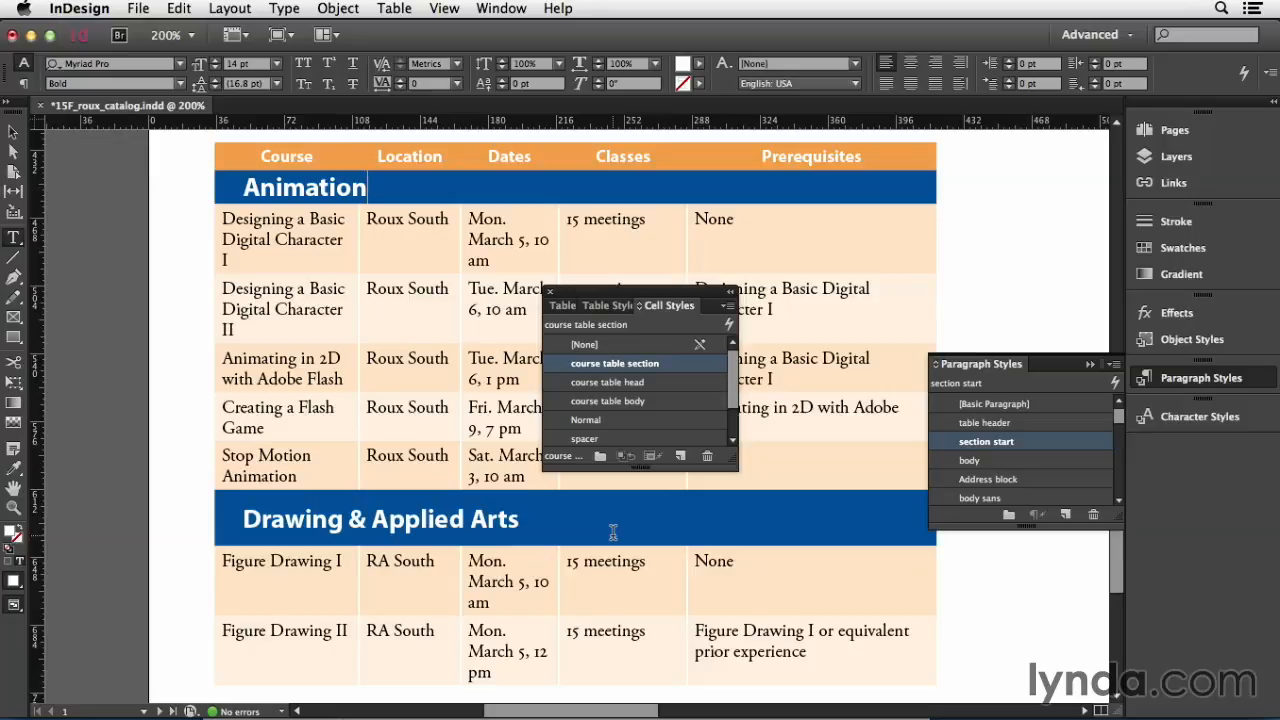
- Turn off matching the pasteboard to the theme color
{"action": "key", "text": "super+1"}
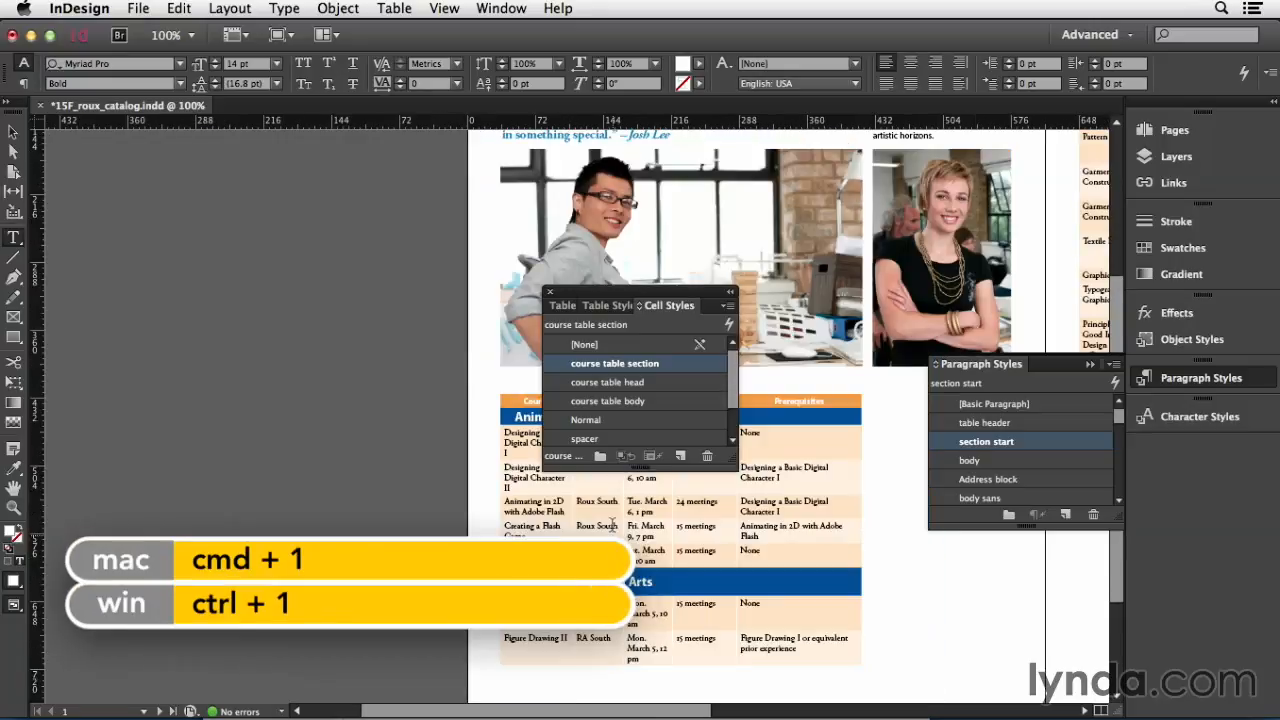
{"action": "left_click", "coordinate": [445, 8]}
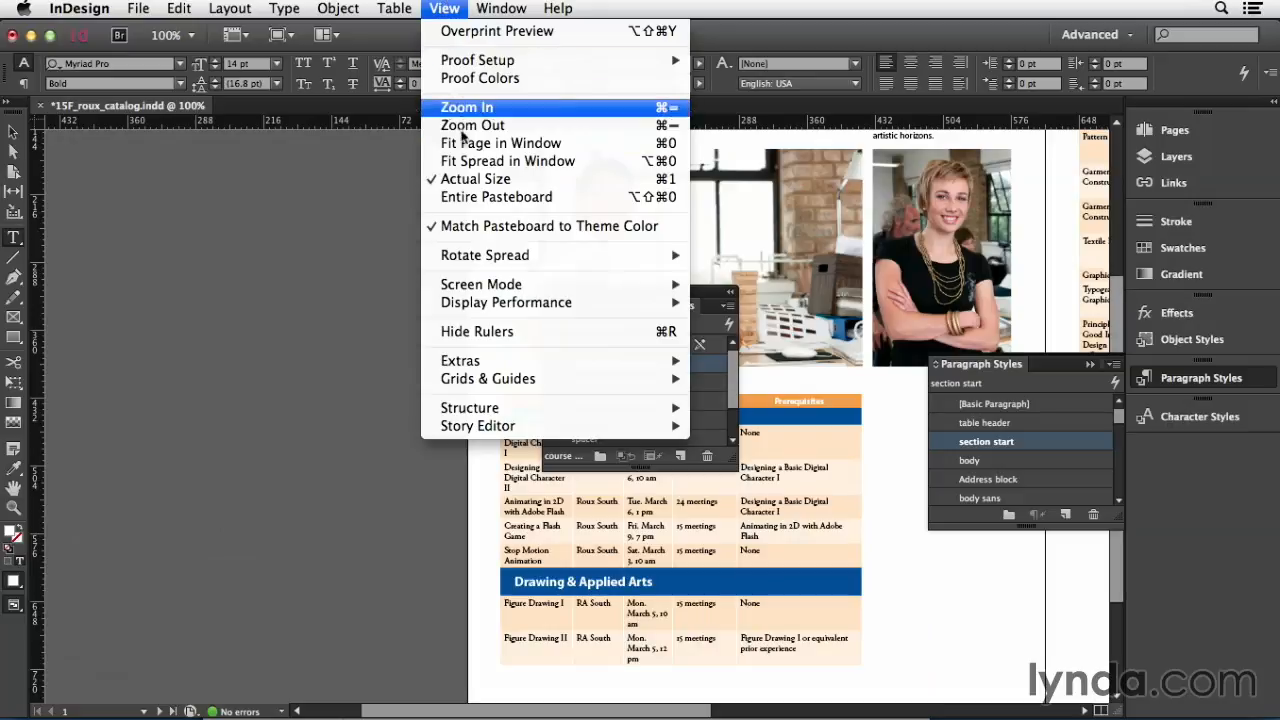
{"action": "left_click", "coordinate": [475, 224]}
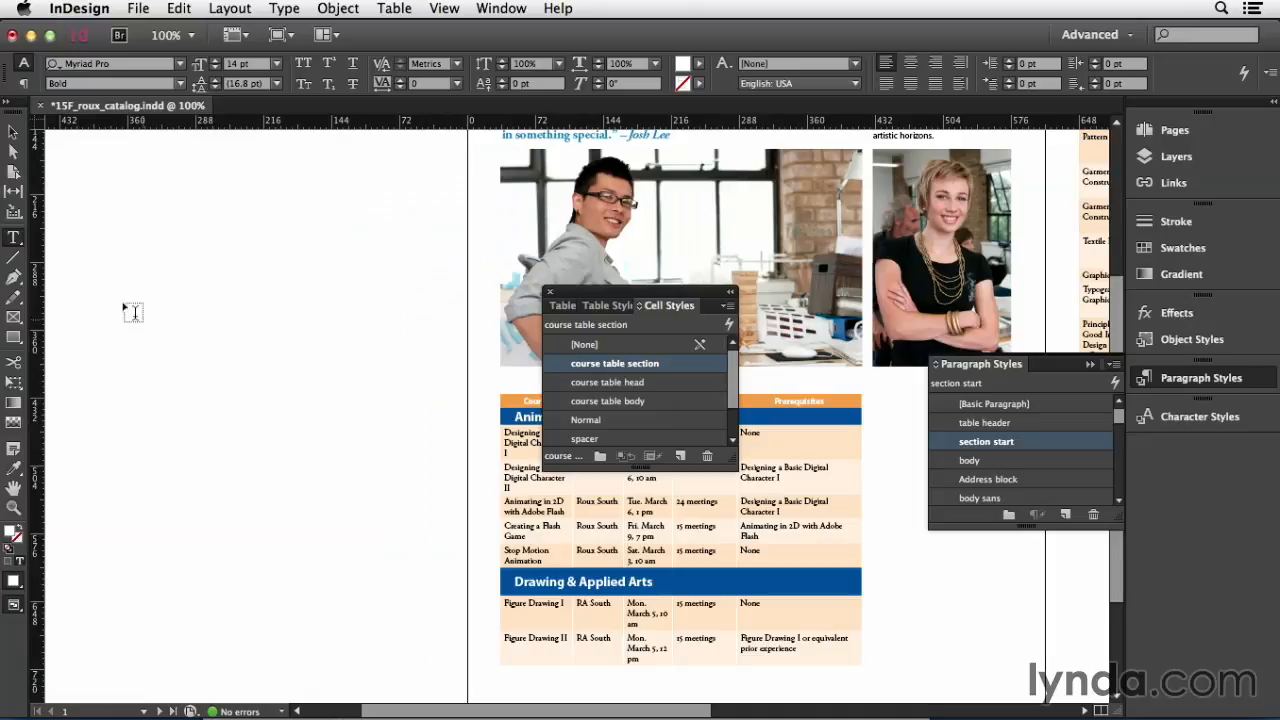
- Draw a text frame on the pasteboard beside the page and place roux_catalog_data.docx in it
{"action": "left_click_drag", "start_coordinate": [74, 266], "coordinate": [438, 539]}
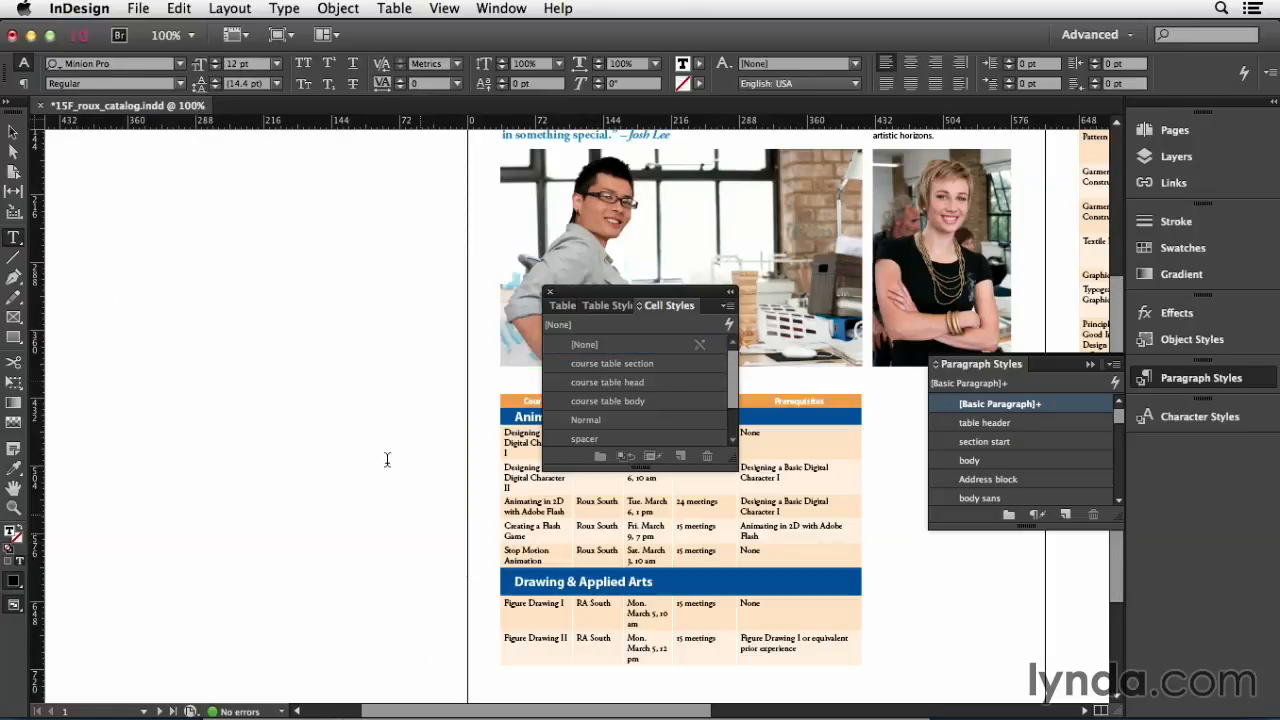
{"action": "left_click", "coordinate": [138, 8]}
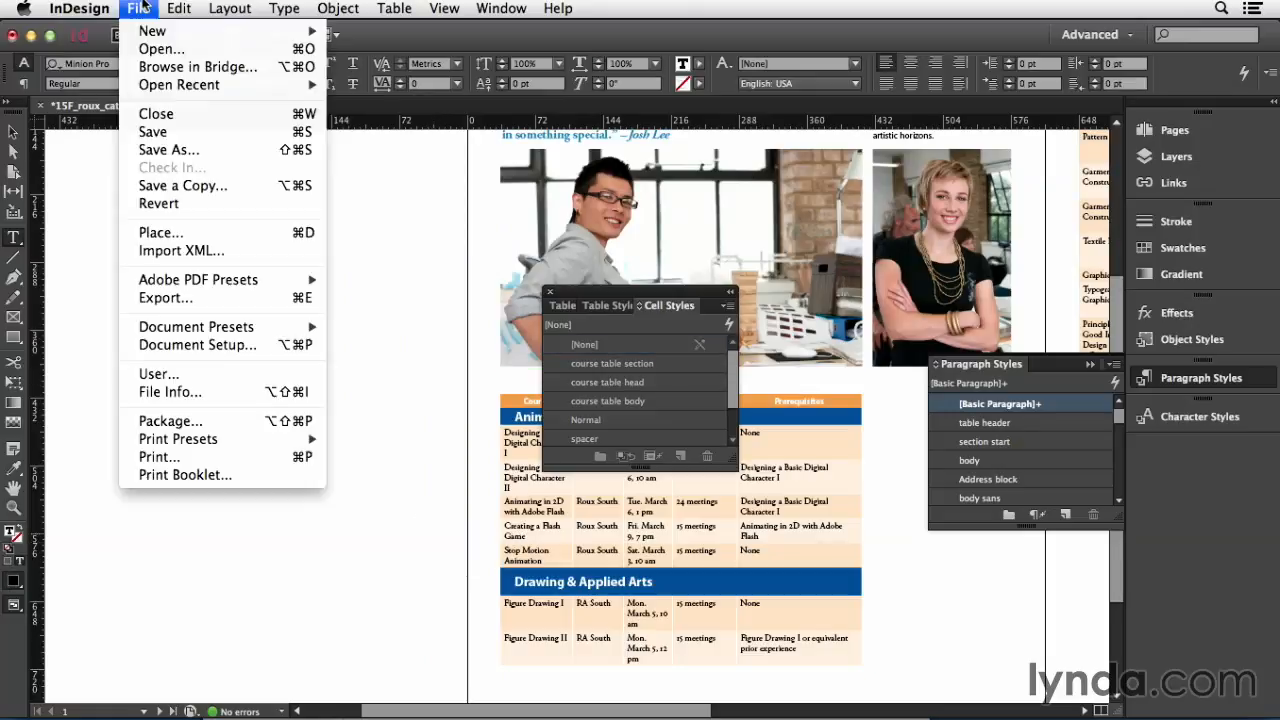
{"action": "left_click", "coordinate": [181, 233]}
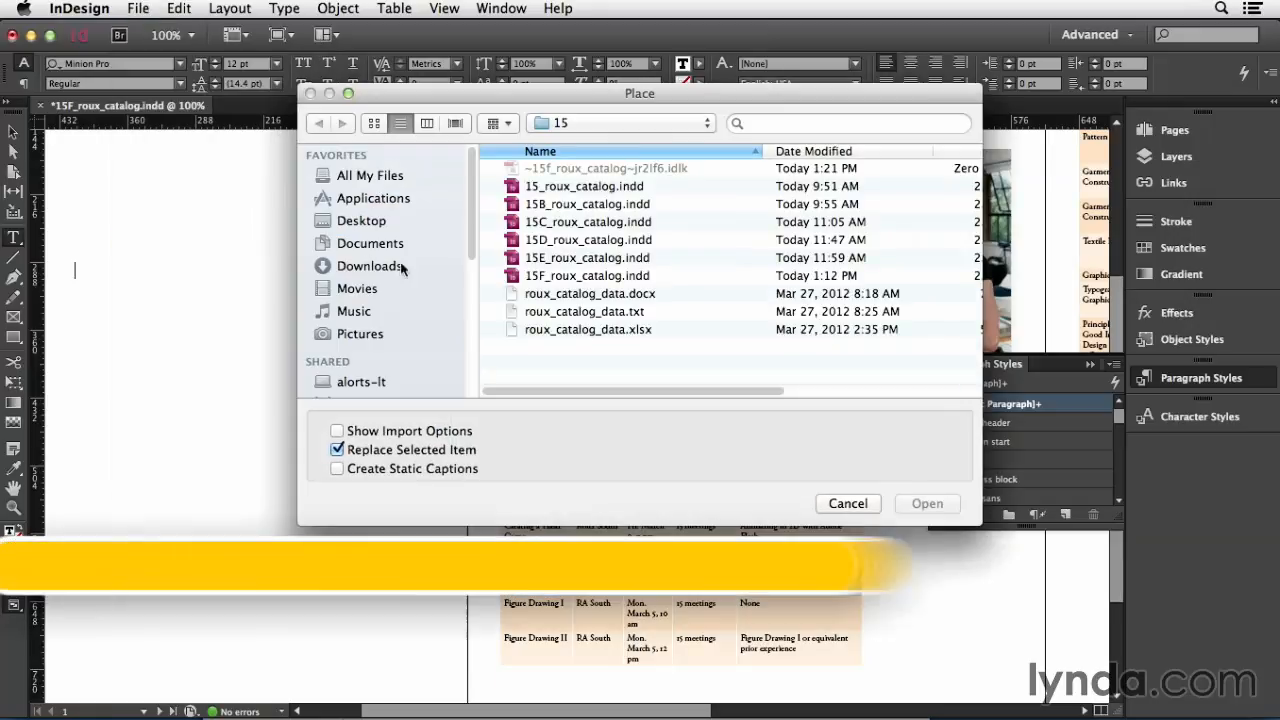
{"action": "left_click", "coordinate": [552, 296]}
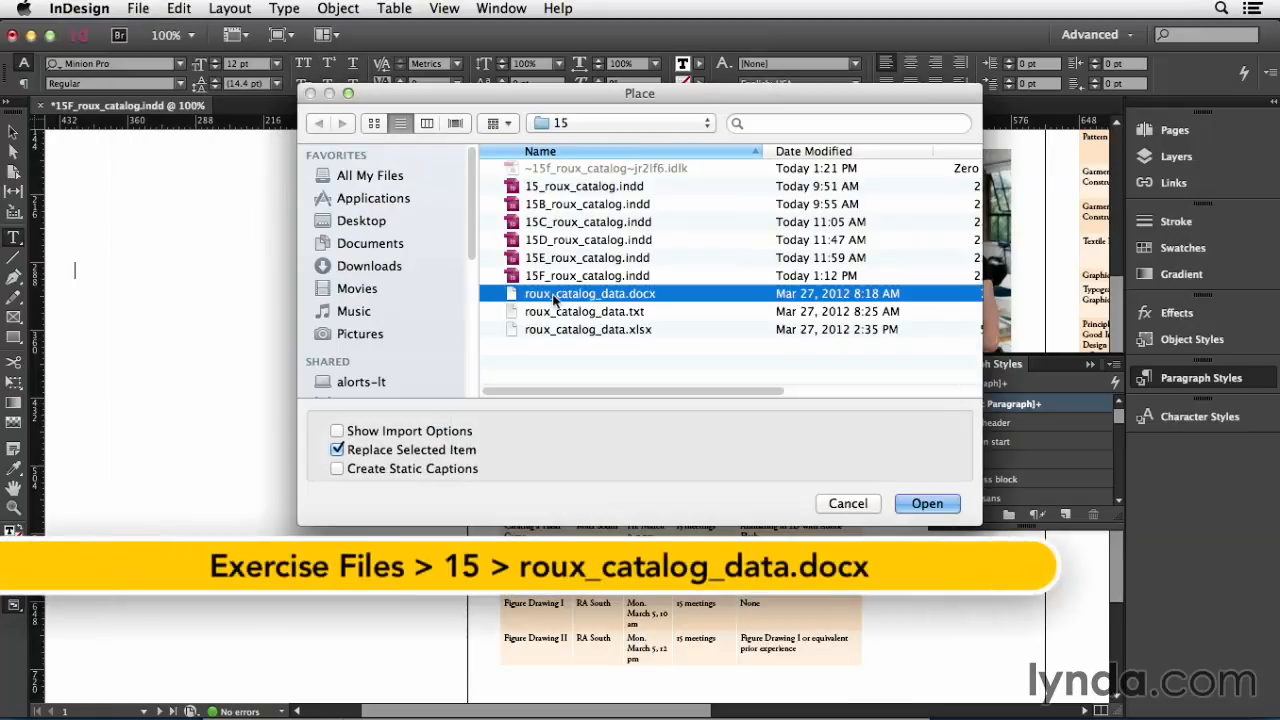
{"action": "left_click", "coordinate": [927, 503]}
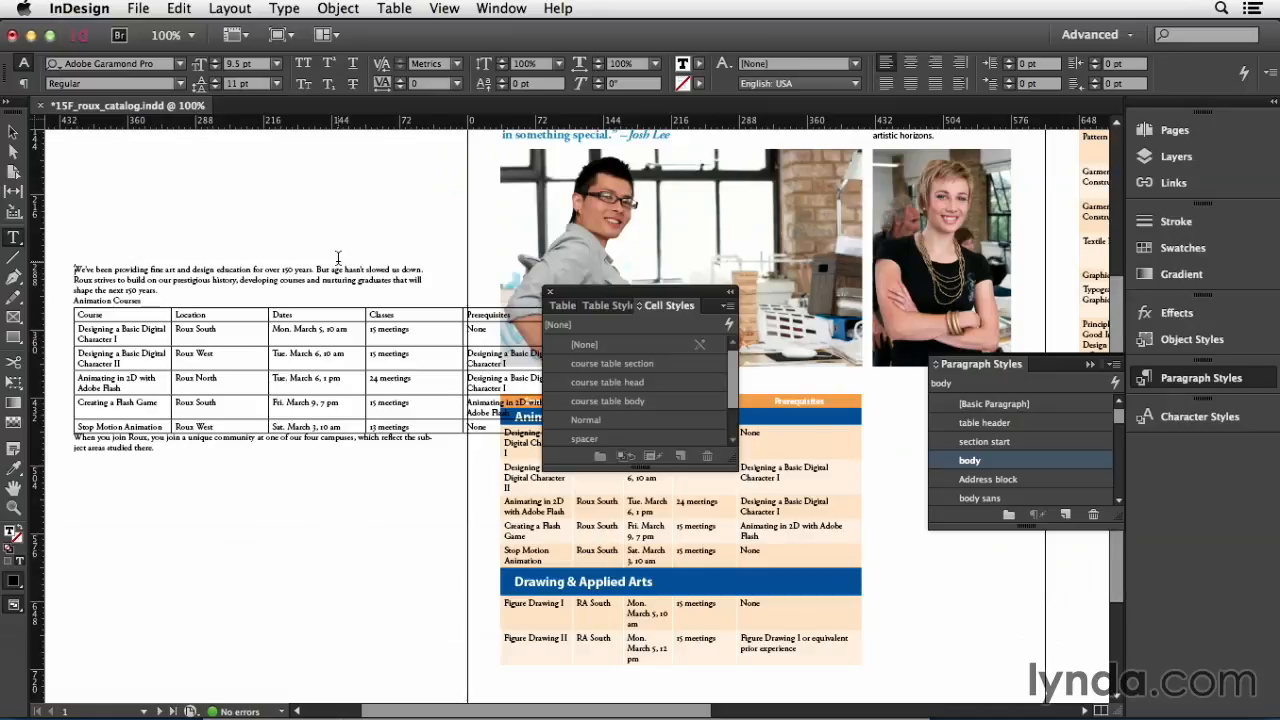
- Apply the course table style to the imported Animation Courses table and convert its first row to a header row
{"action": "left_click", "coordinate": [228, 362]}
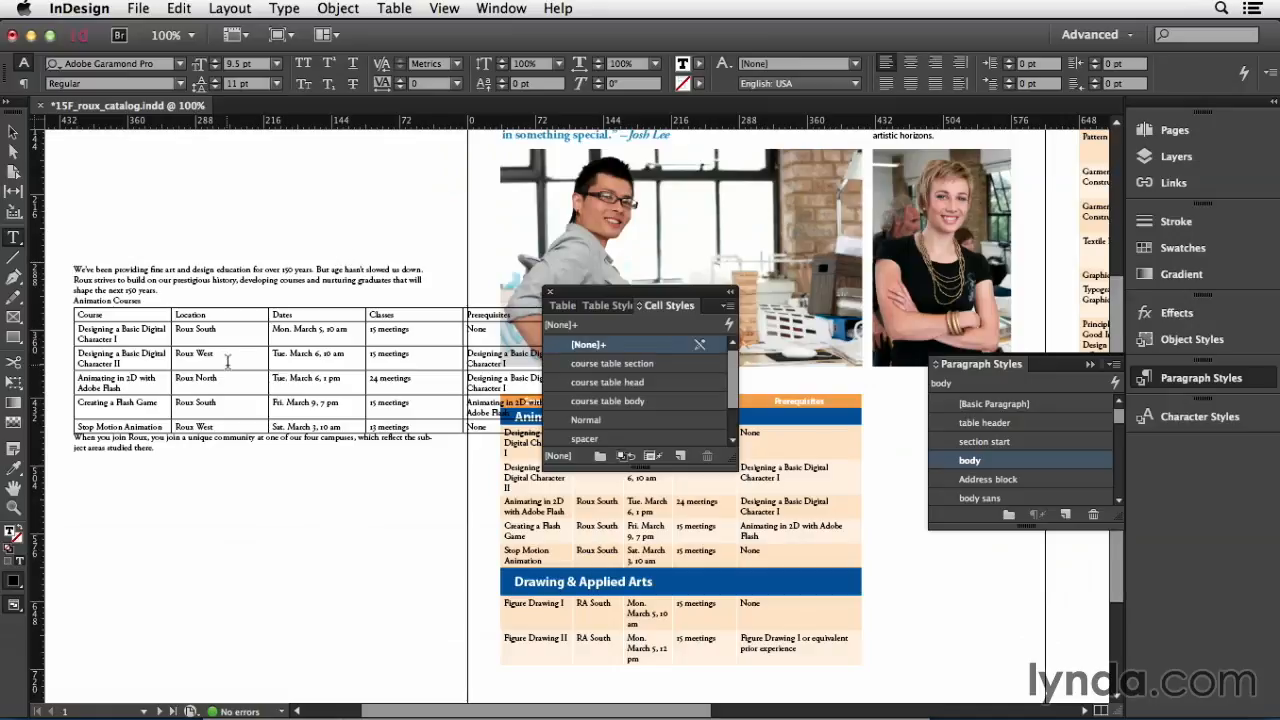
{"action": "left_click", "coordinate": [608, 307]}
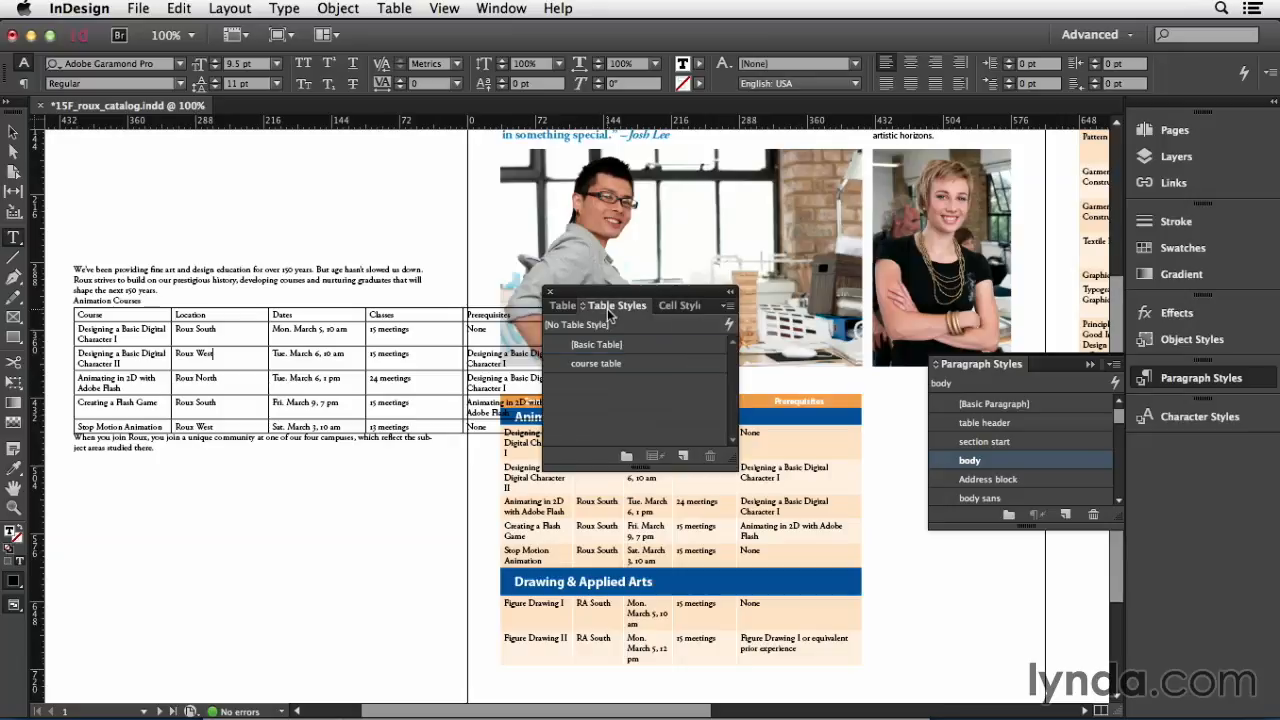
{"action": "left_click", "coordinate": [636, 365]}
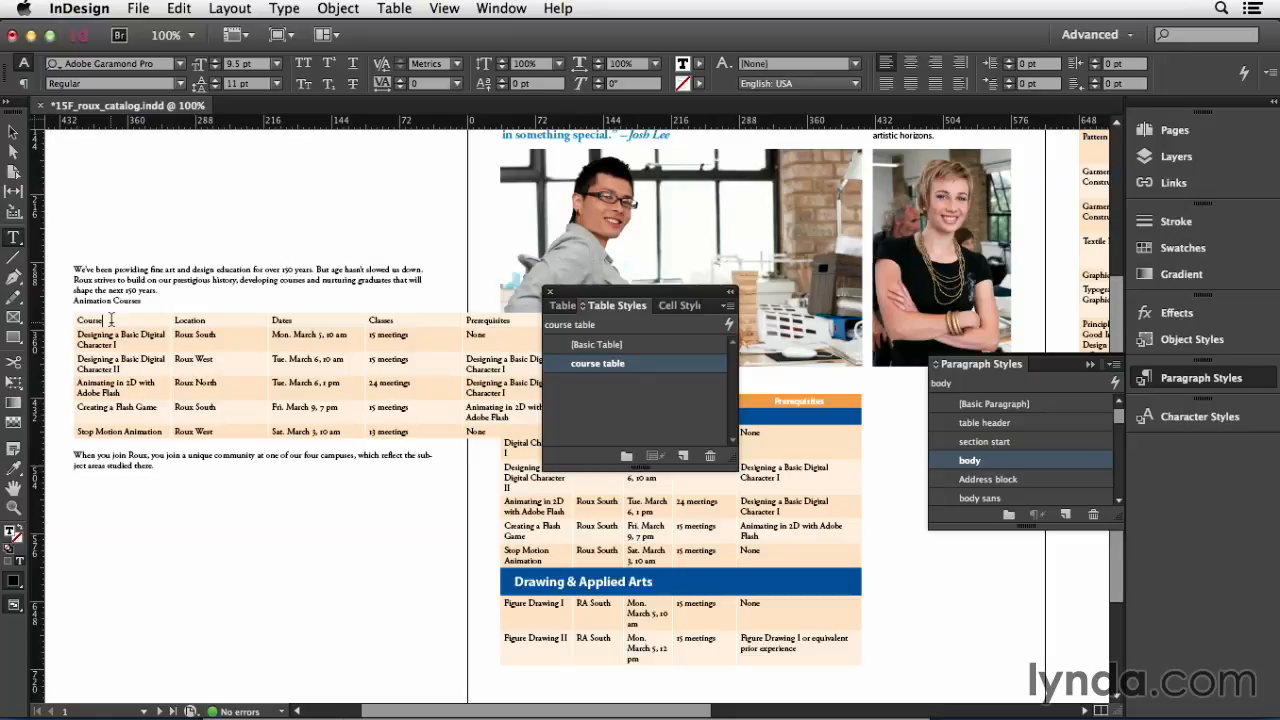
{"action": "left_click", "coordinate": [398, 8]}
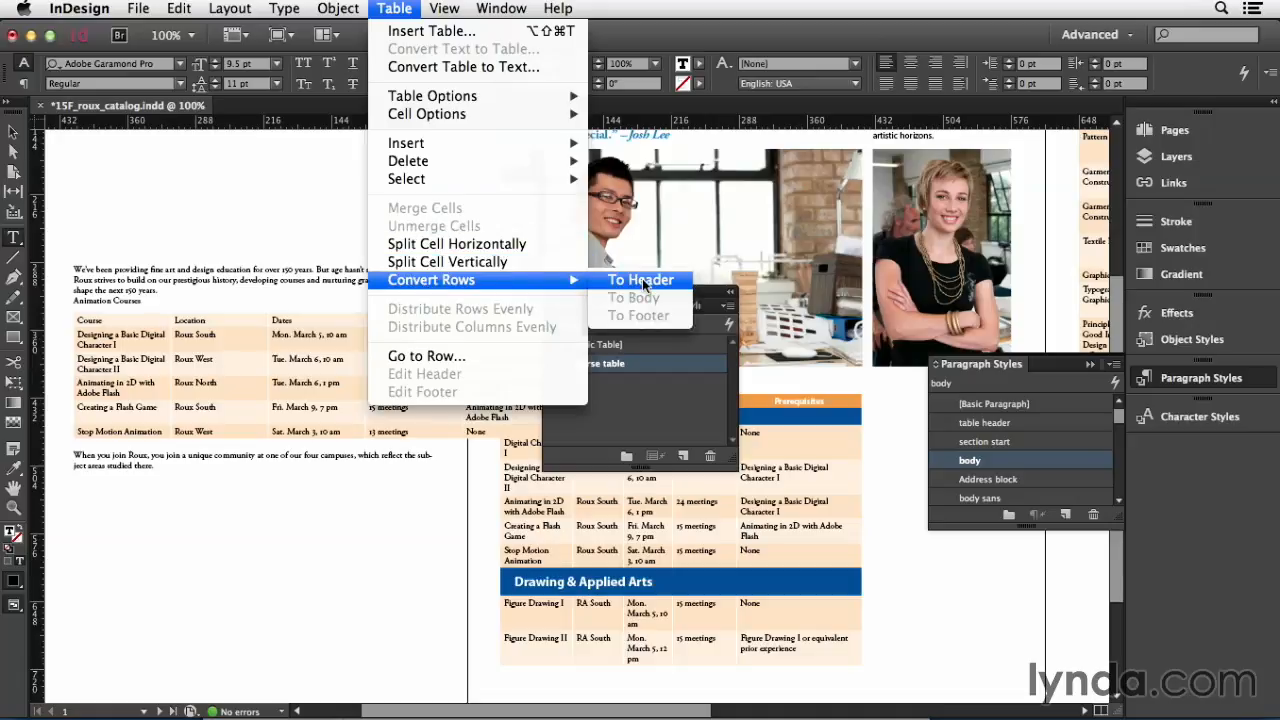
{"action": "left_click", "coordinate": [643, 279]}
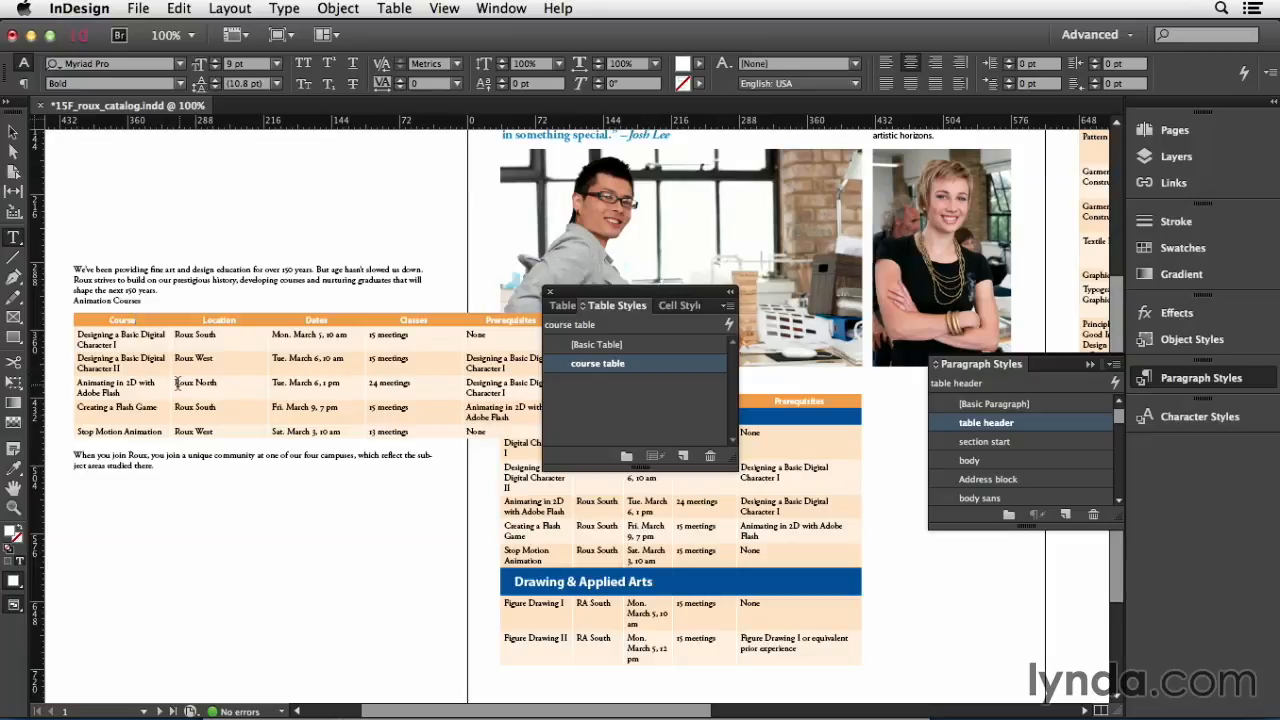
- Narrow the Course and Location columns of the imported table
{"action": "left_click_drag", "start_coordinate": [171, 389], "coordinate": [169, 389]}
{"action": "left_click_drag", "start_coordinate": [264, 389], "coordinate": [231, 389]}
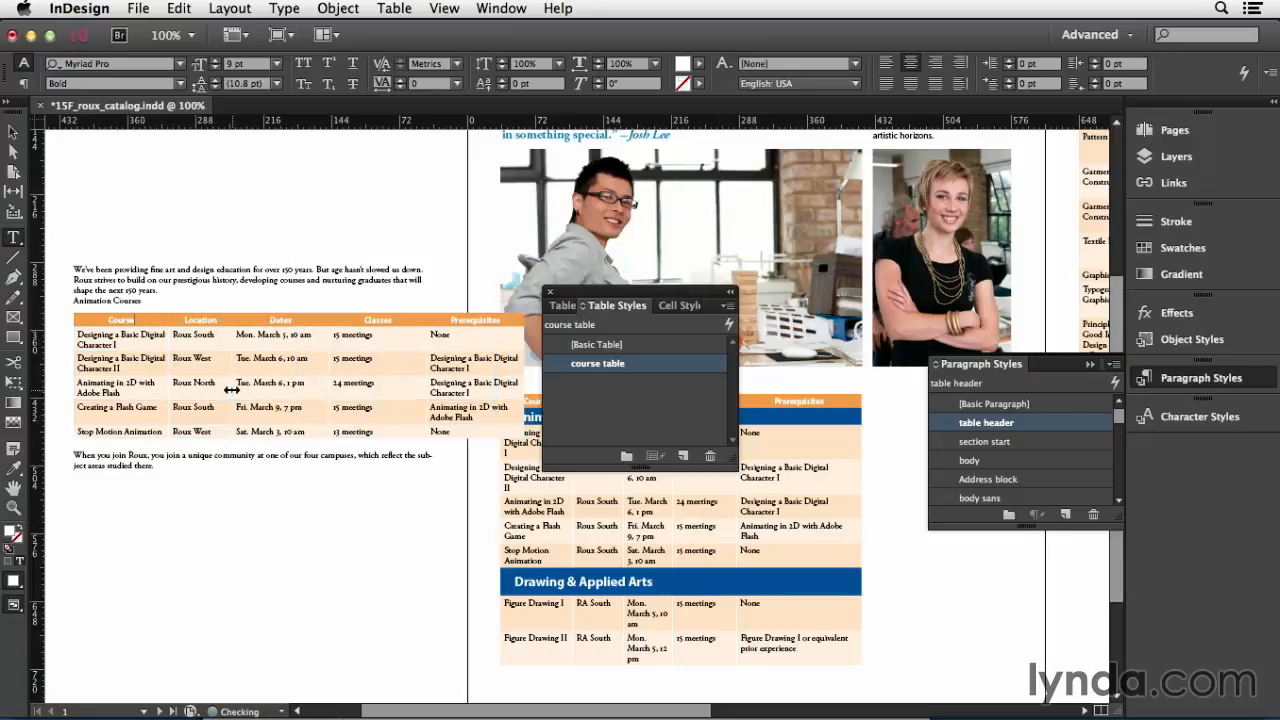